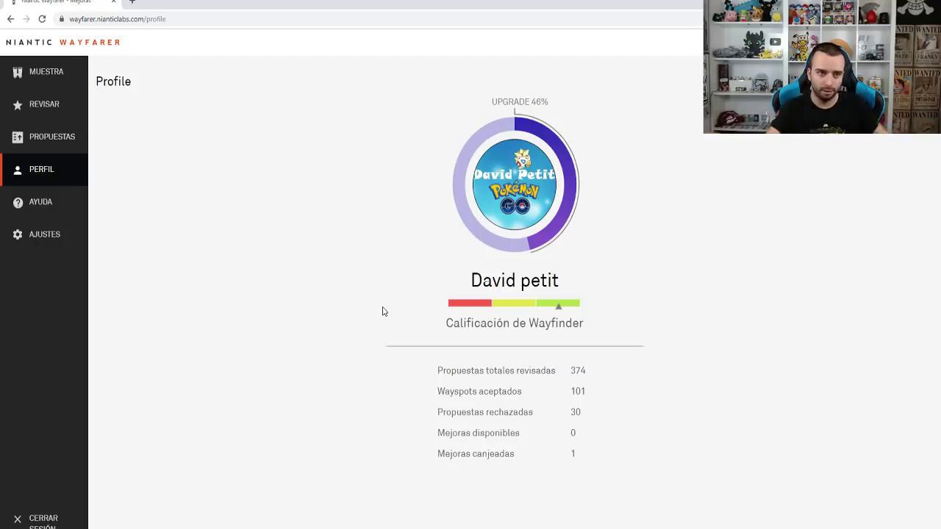
Open the Revisar section to load a Wayspot proposal for review
click(64, 106)
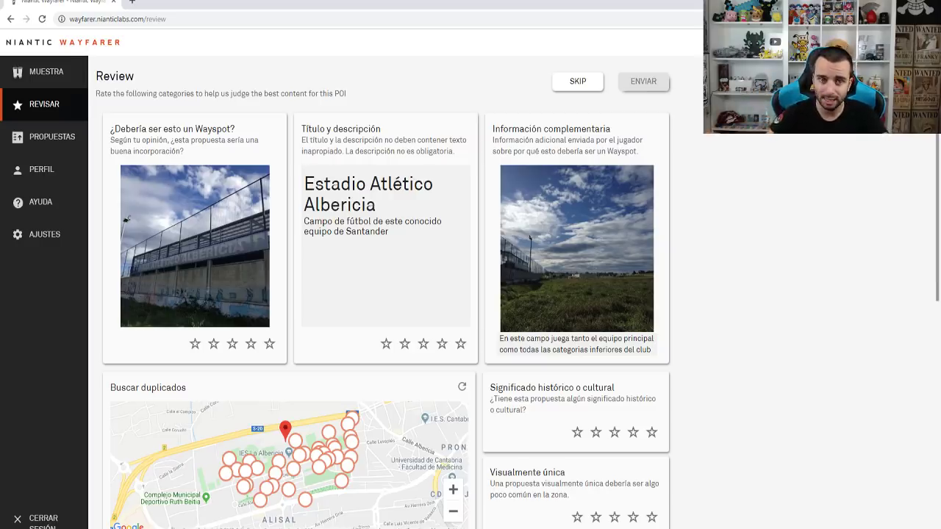
click(64, 175)
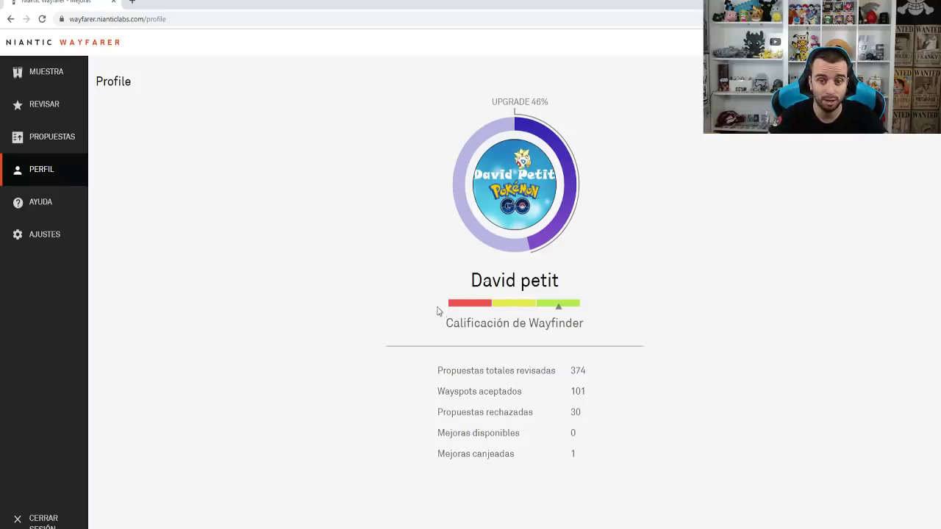
click(57, 115)
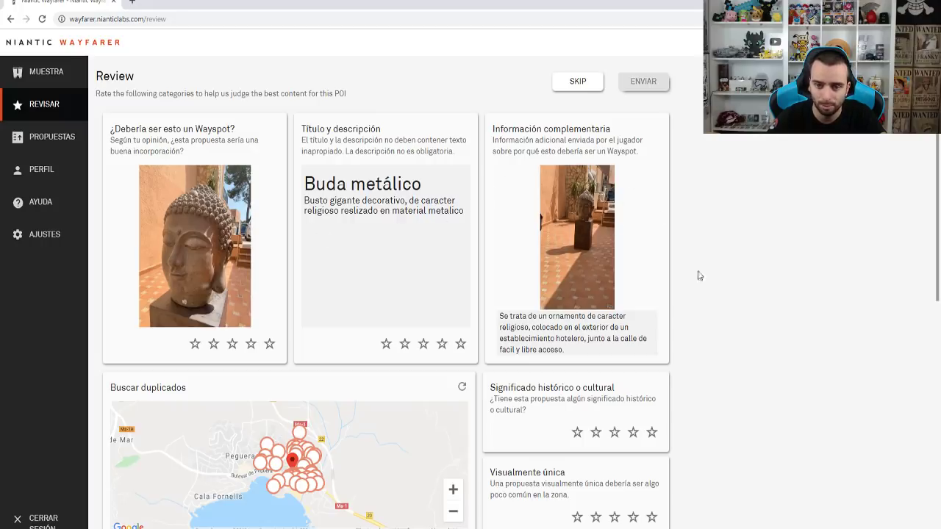
Examine the duplicates map around the Buda metálico pin at several zoom levels and compare it with the proposal's photos and description
scroll(732, 301, down, 2)
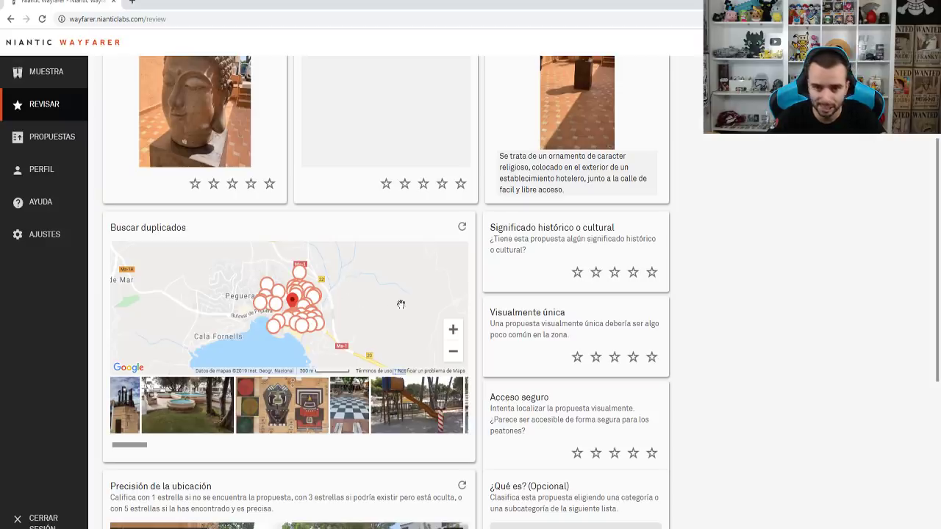
click(452, 331)
click(452, 330)
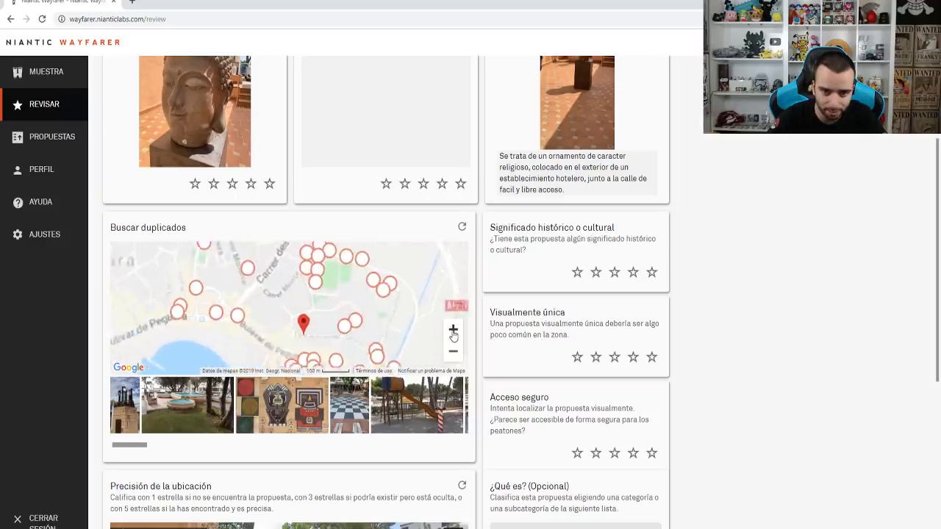
click(453, 331)
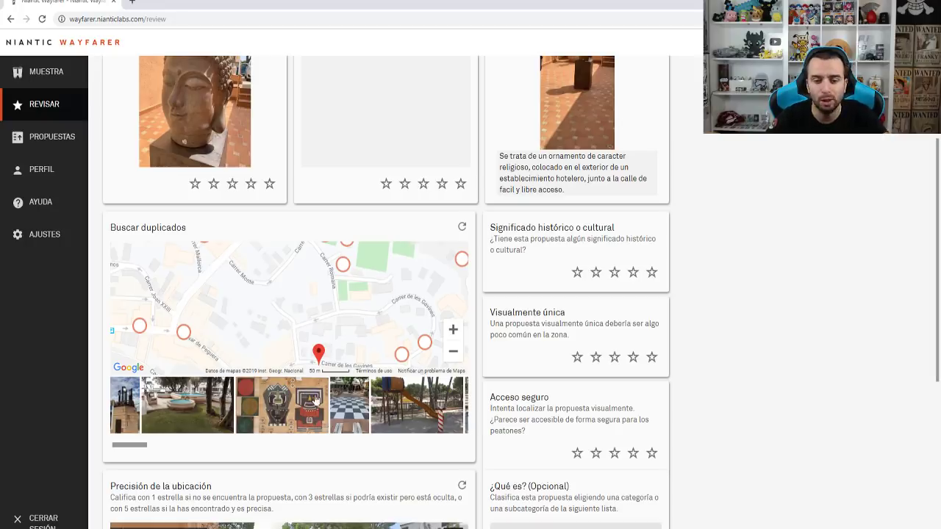
scroll(281, 266, up, 2)
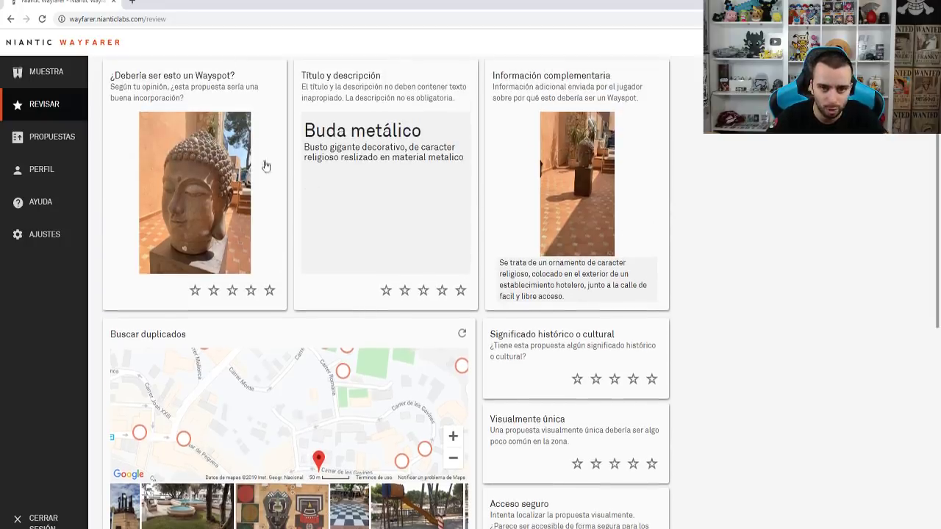
scroll(335, 425, down, 2)
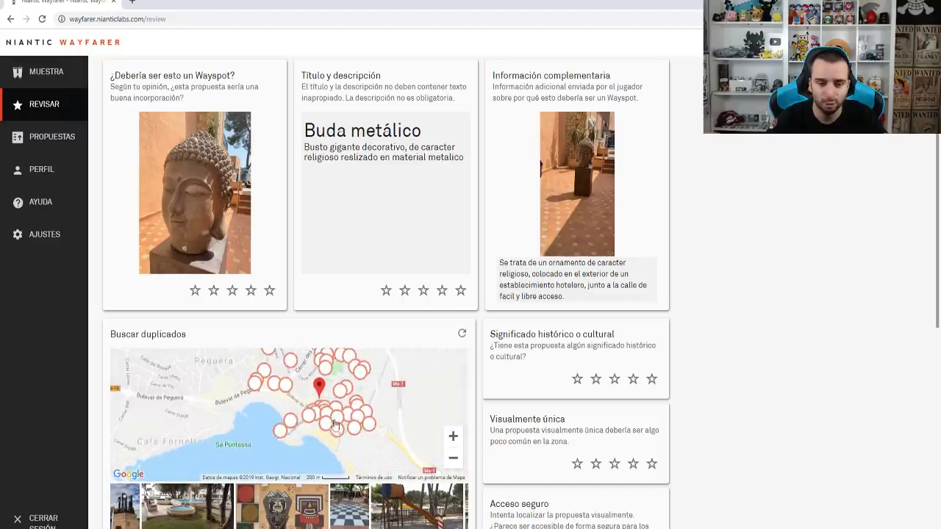
scroll(316, 384, up, 2)
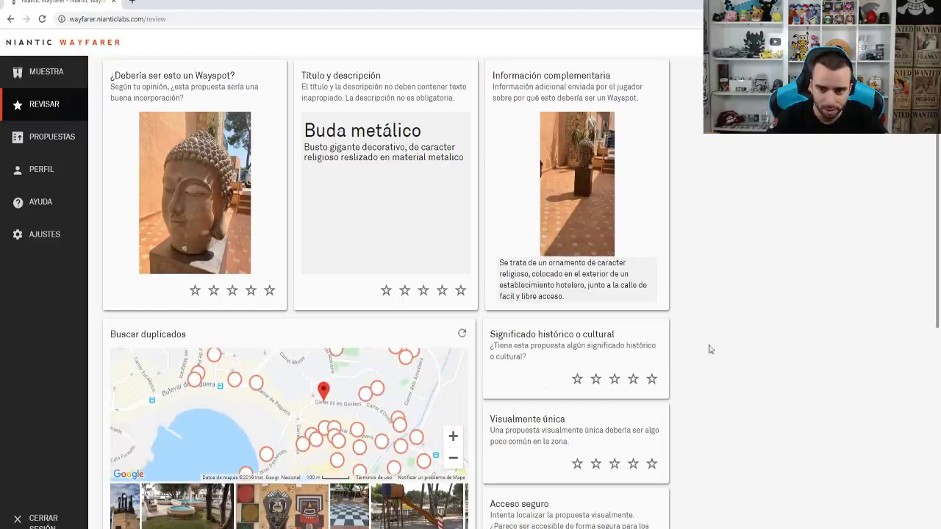
scroll(339, 518, down, 2)
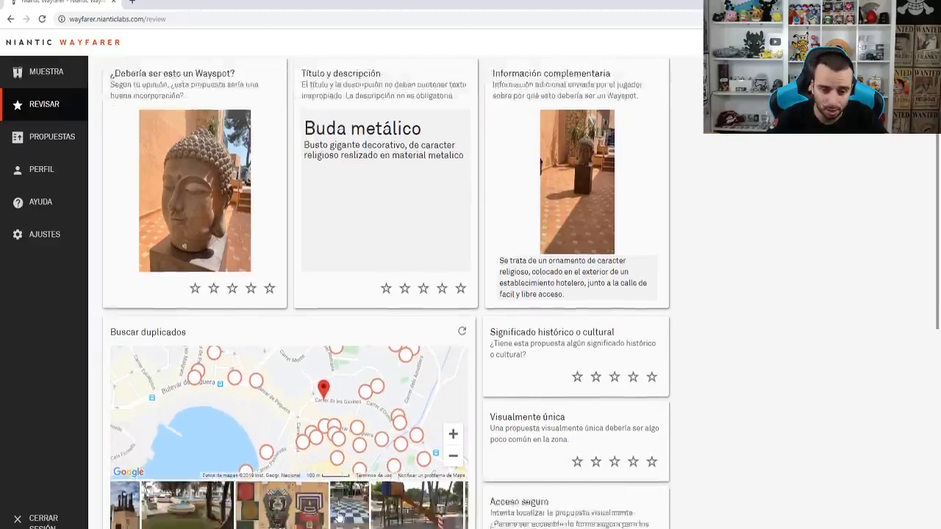
scroll(769, 318, up, 2)
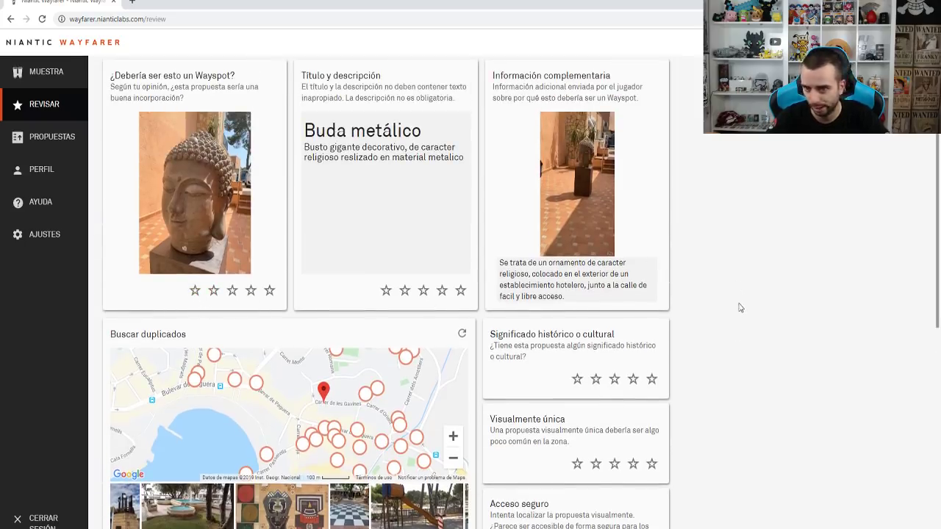
Look around the street view under Precisión de la ubicación for the Buddha bust near the proposal's pin
scroll(731, 390, down, 3)
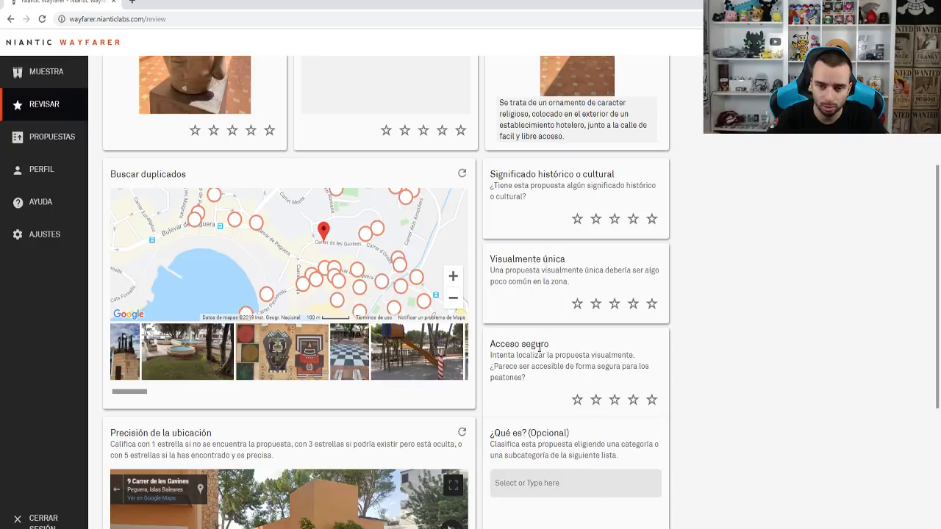
scroll(676, 381, down, 2)
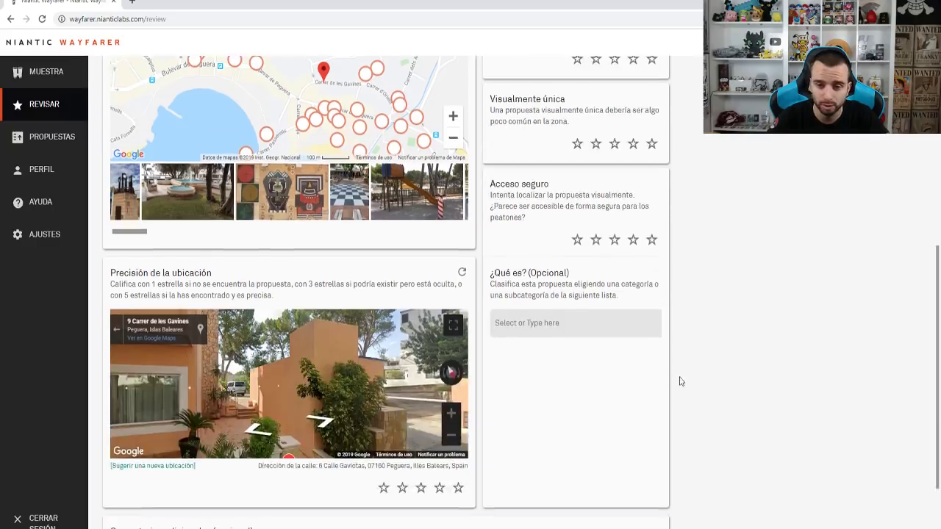
scroll(661, 371, down, 1)
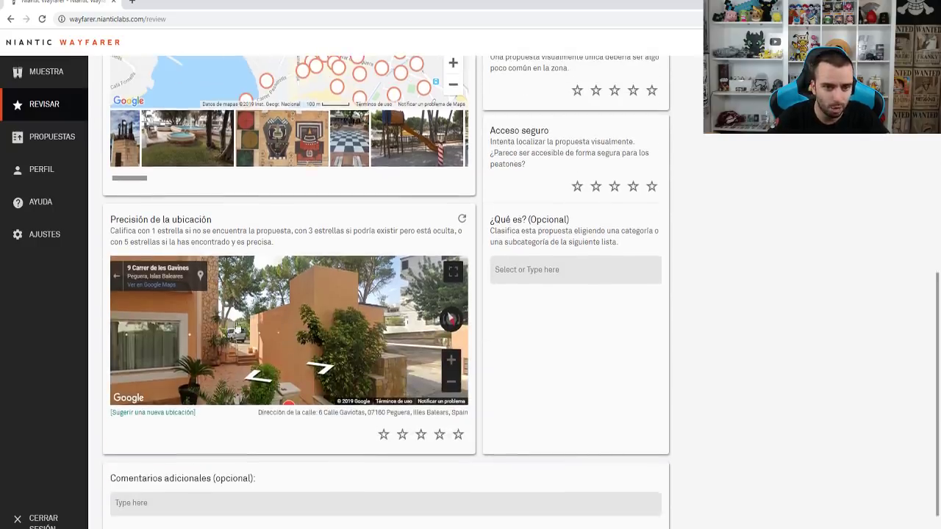
drag(258, 346, 382, 333)
click(382, 333)
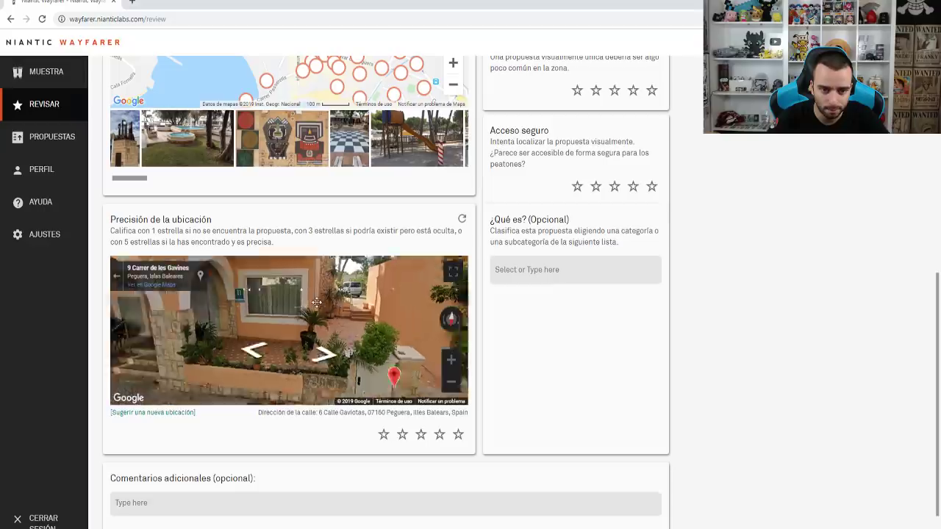
drag(374, 288, 396, 378)
click(395, 378)
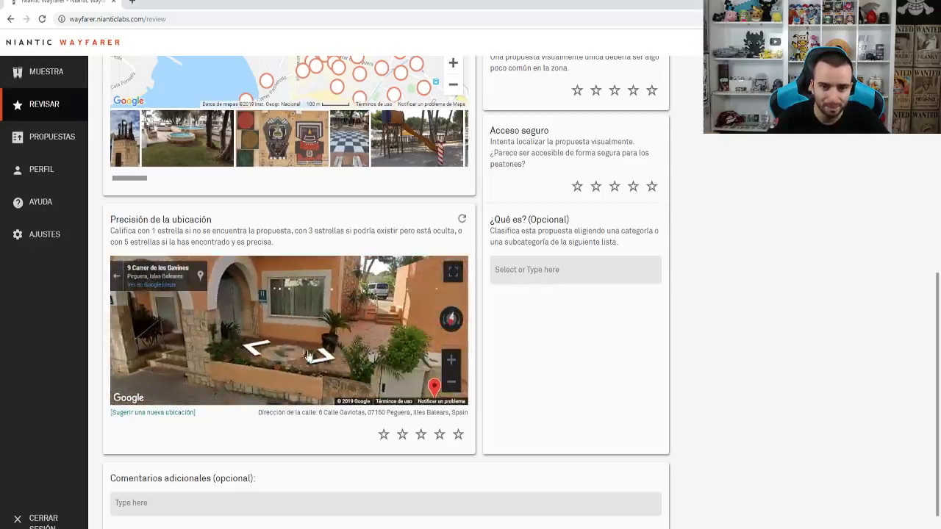
mouse_move(397, 330)
mouse_down()
mouse_move(271, 307)
mouse_move(573, 316)
mouse_up()
Give the Buda metálico proposal five stars for being a Wayspot and five stars for its title and description
scroll(735, 285, up, 6)
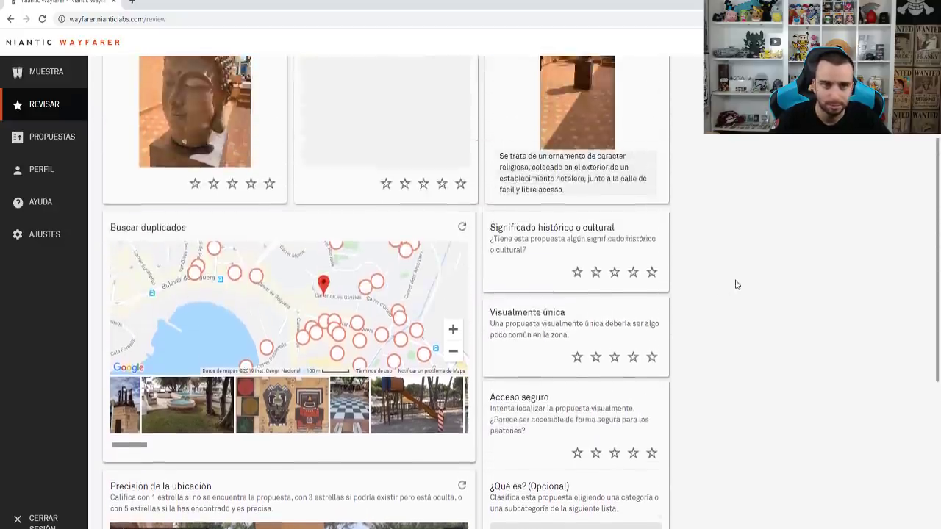
scroll(735, 285, down, 1)
scroll(729, 279, up, 1)
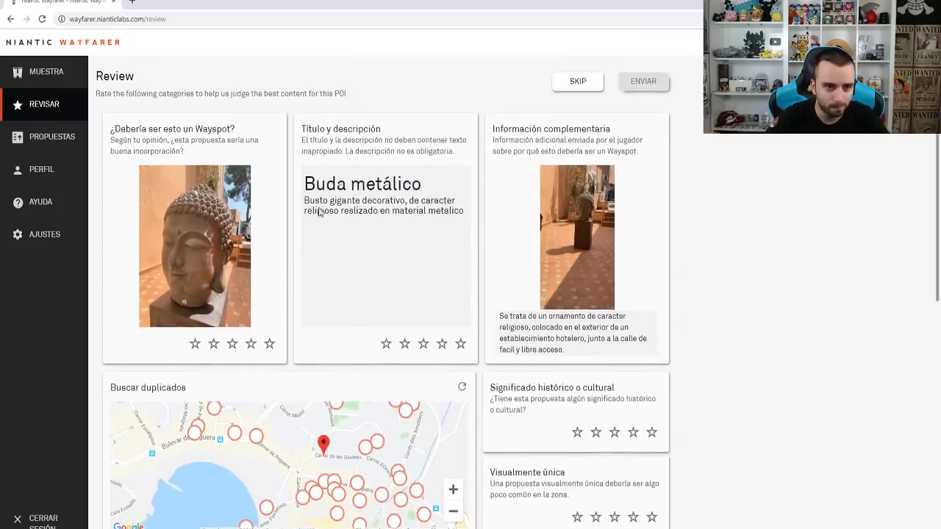
click(270, 345)
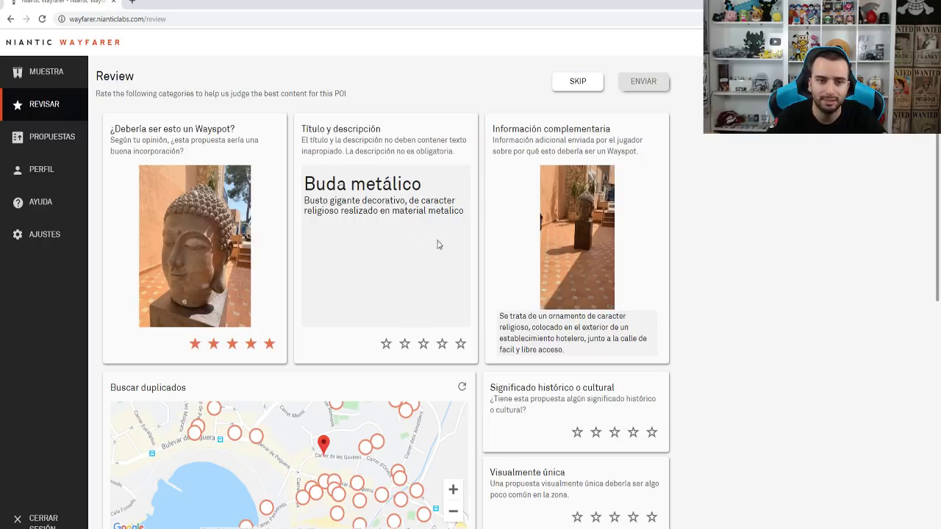
click(458, 343)
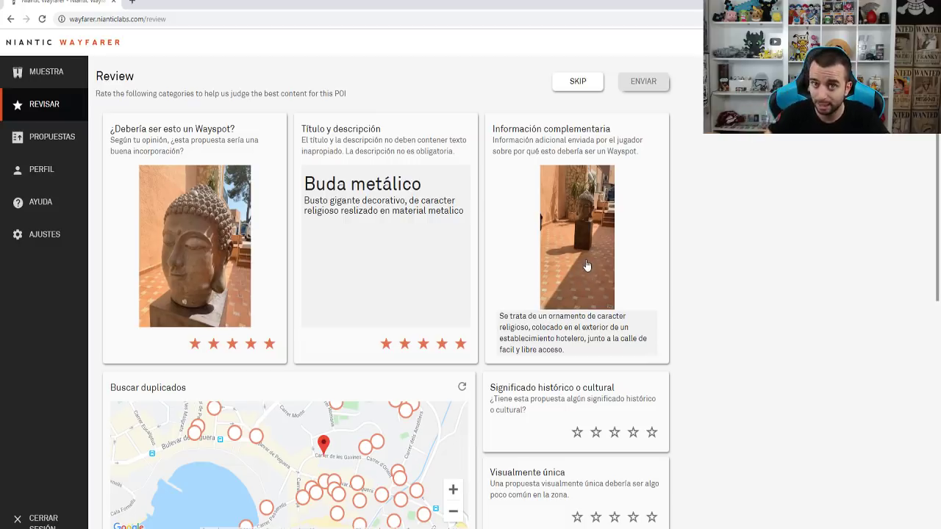
Rate the proposal's historical or cultural significance and its visual uniqueness with five stars each
click(651, 433)
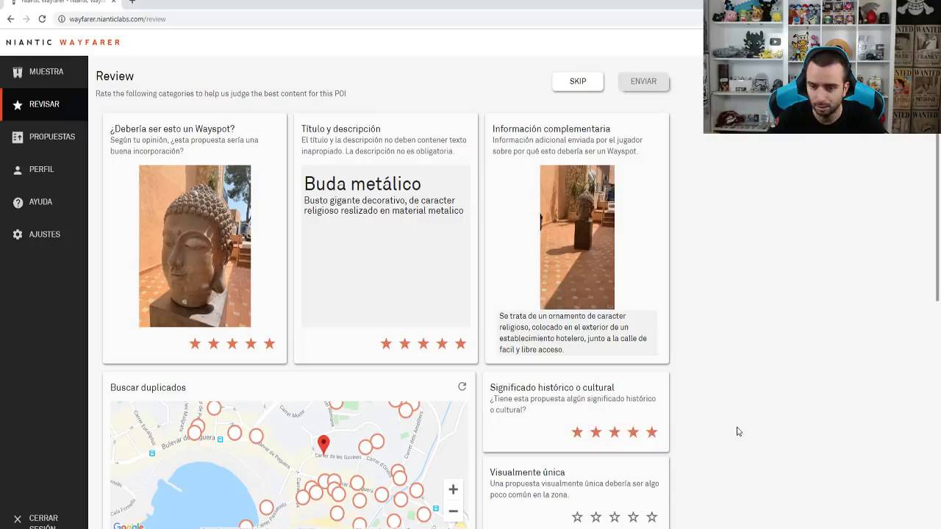
scroll(737, 431, down, 2)
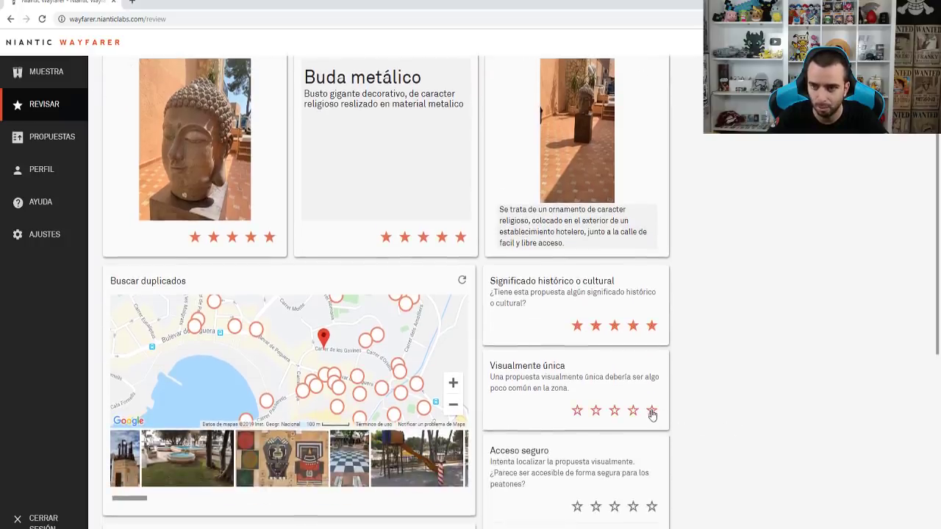
click(651, 412)
Inspect the street view along the hotel facade, entrance arches and pavement to locate the Buddha bust
scroll(737, 416, down, 2)
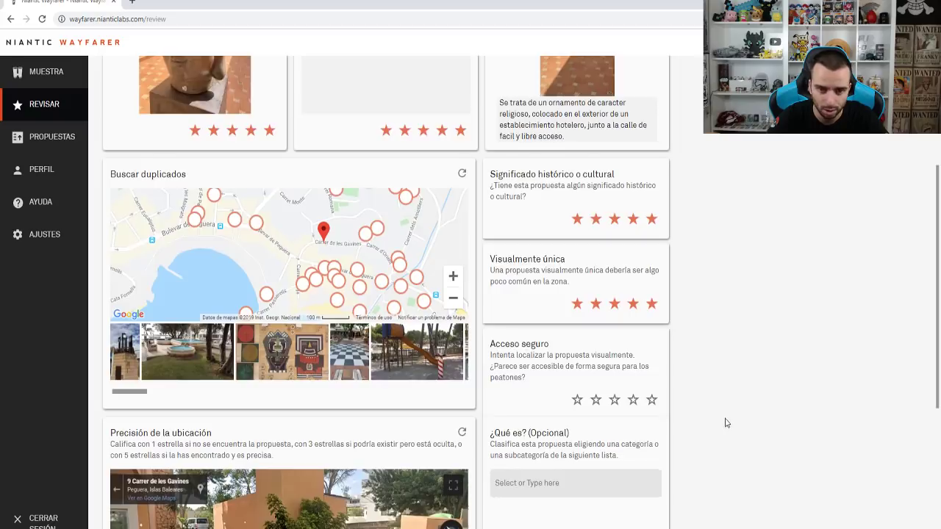
scroll(724, 423, down, 2)
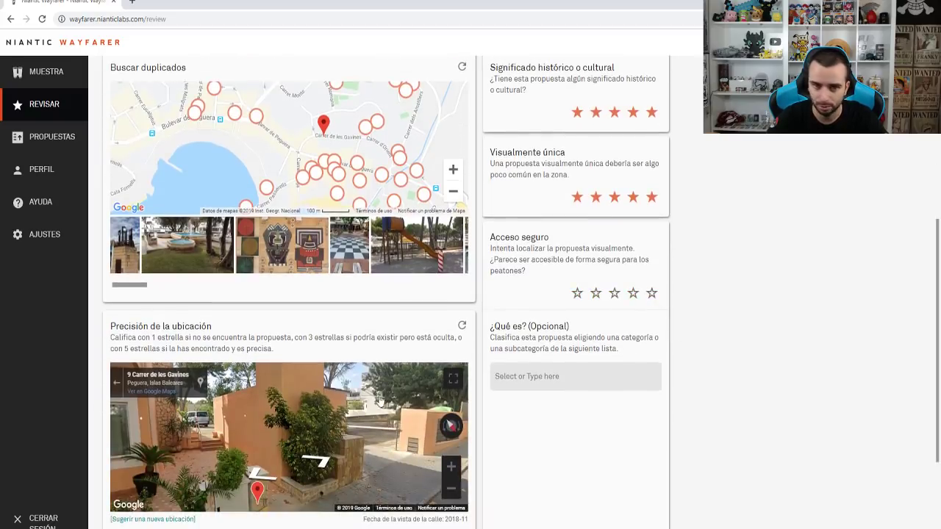
click(321, 430)
click(379, 410)
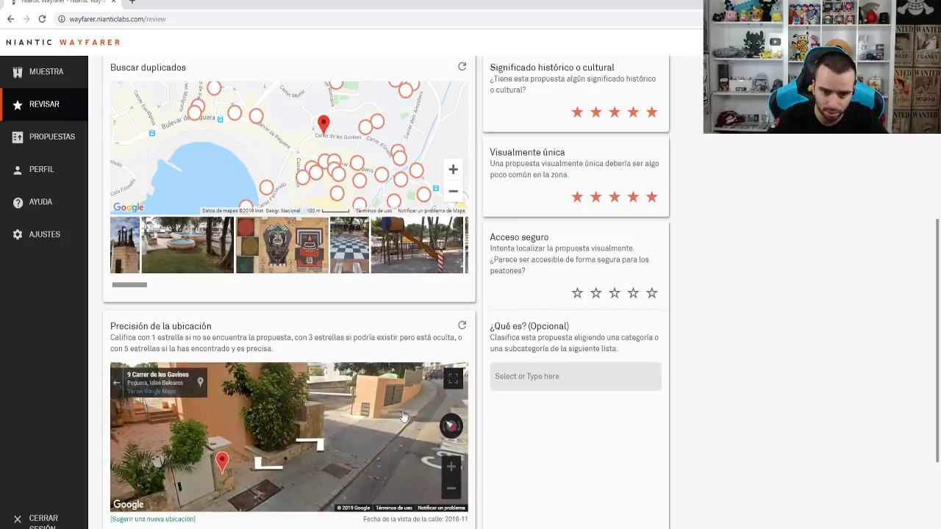
click(367, 434)
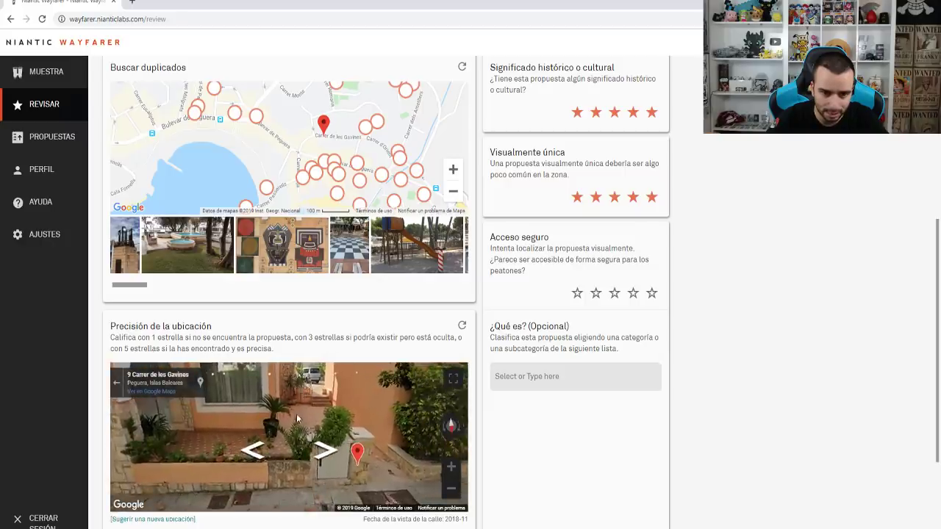
click(374, 415)
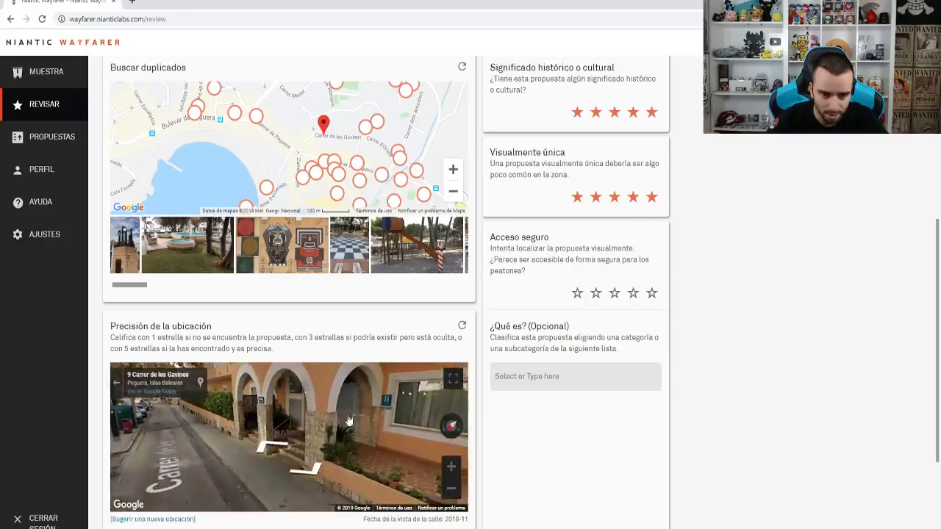
click(384, 416)
click(344, 430)
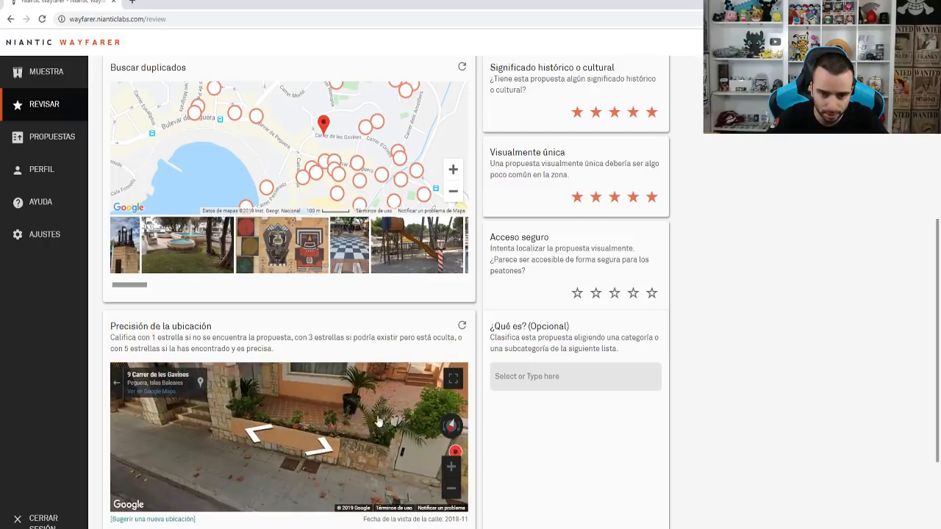
click(340, 415)
Compare the terrace and wall in the proposal's photos with the street view around the location pin
scroll(750, 337, up, 4)
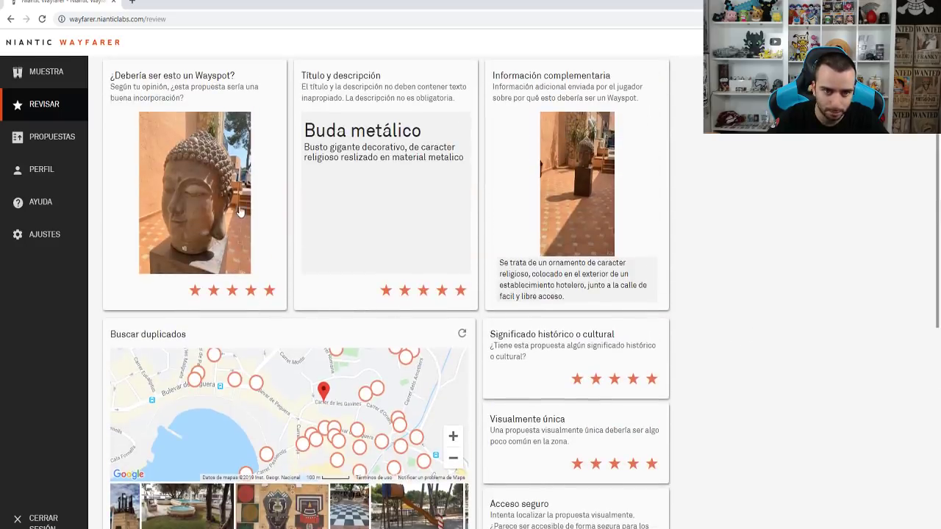
scroll(822, 330, down, 2)
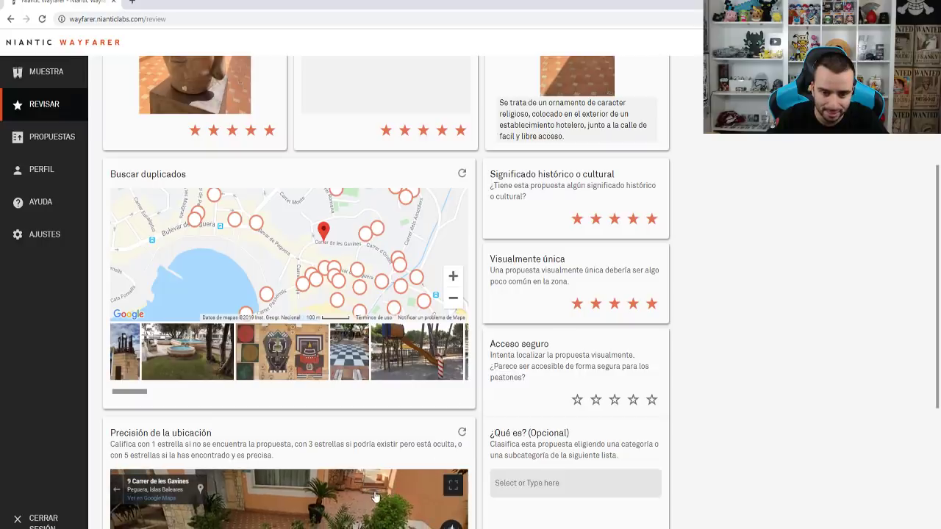
scroll(772, 310, up, 2)
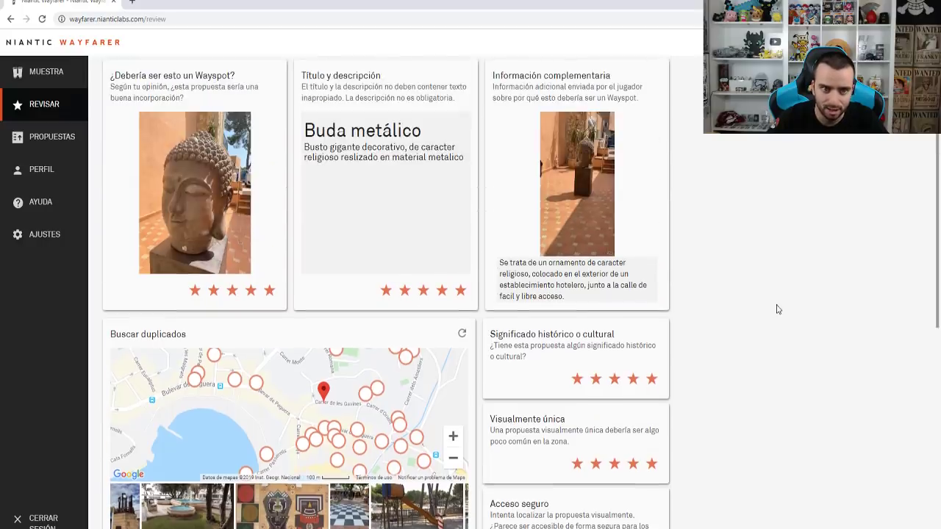
scroll(781, 356, down, 3)
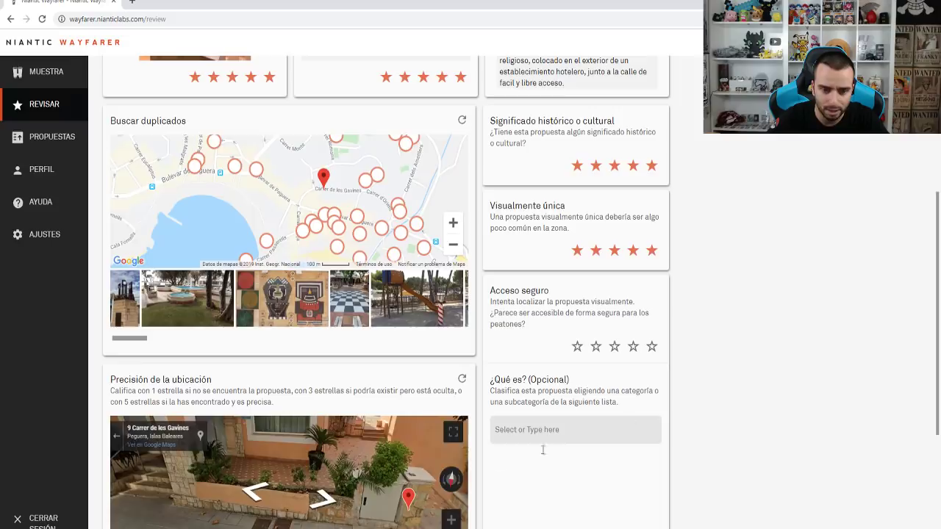
drag(413, 456, 279, 518)
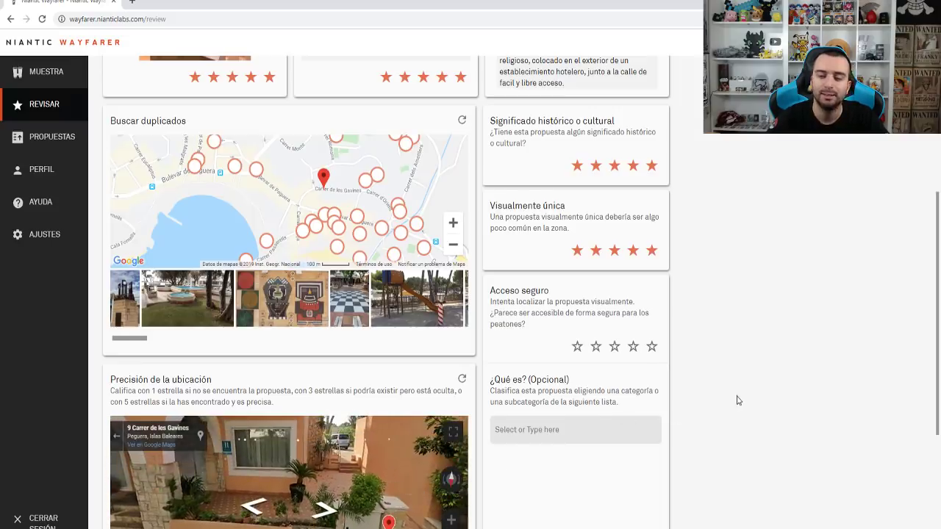
scroll(272, 416, down, 2)
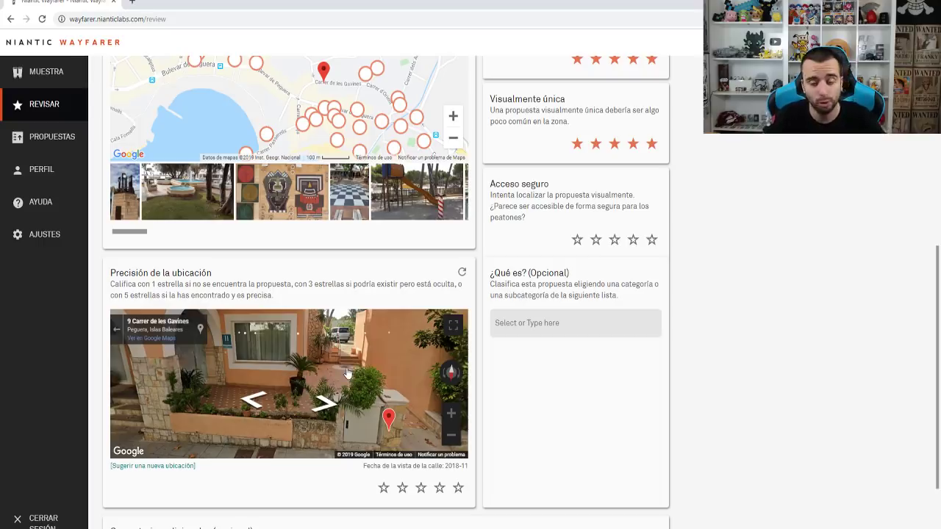
drag(372, 363, 321, 361)
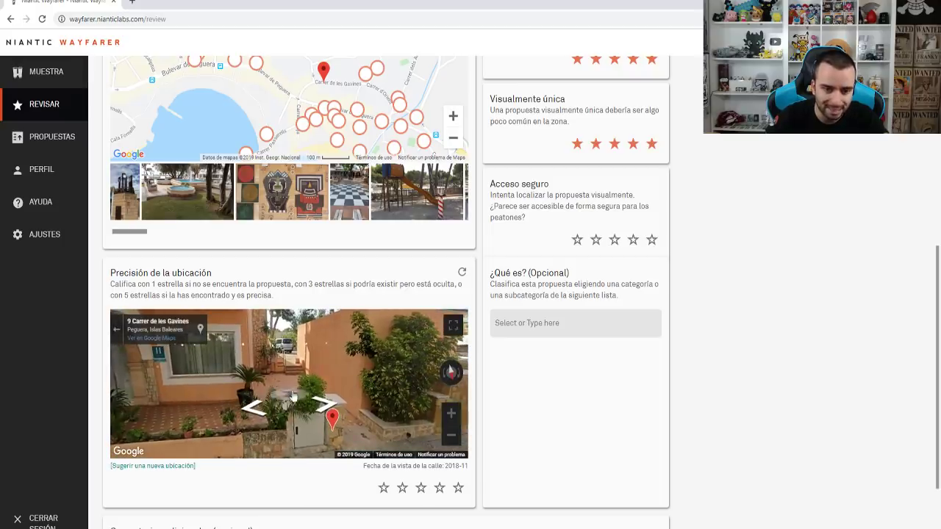
Rate the Buda metálico proposal's safe access and location accuracy with five stars each
scroll(793, 351, up, 4)
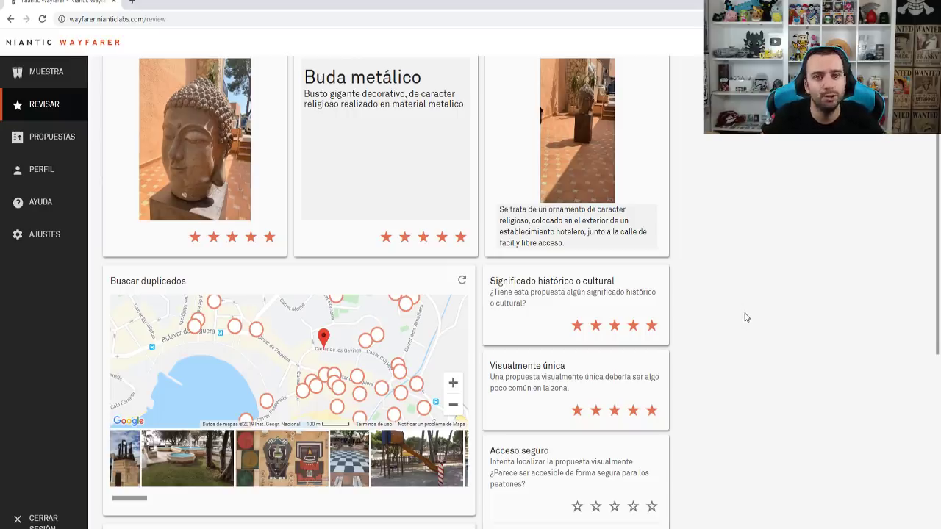
scroll(752, 346, down, 3)
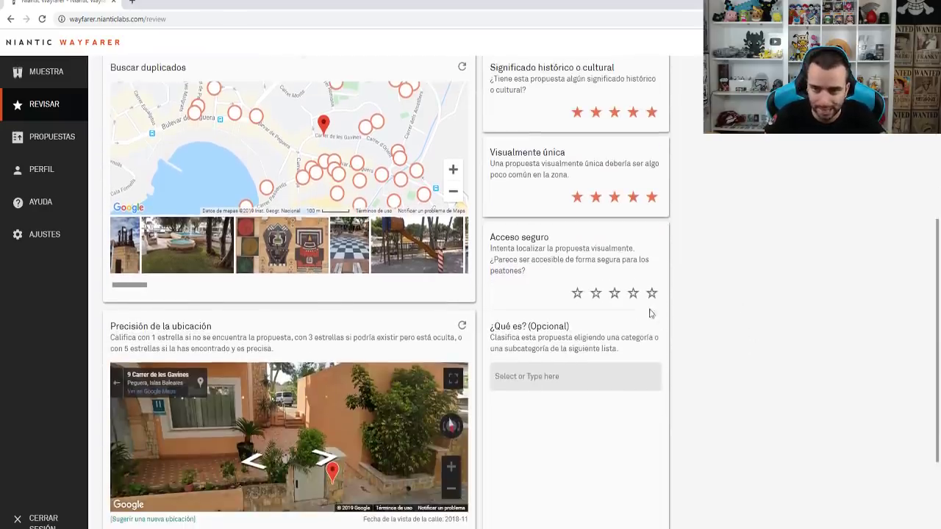
click(652, 294)
scroll(758, 351, down, 2)
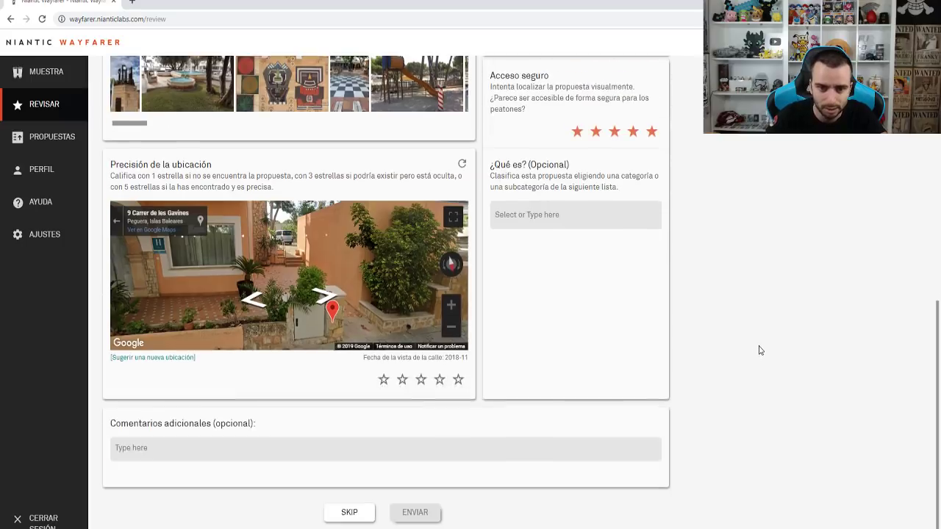
click(353, 305)
click(350, 272)
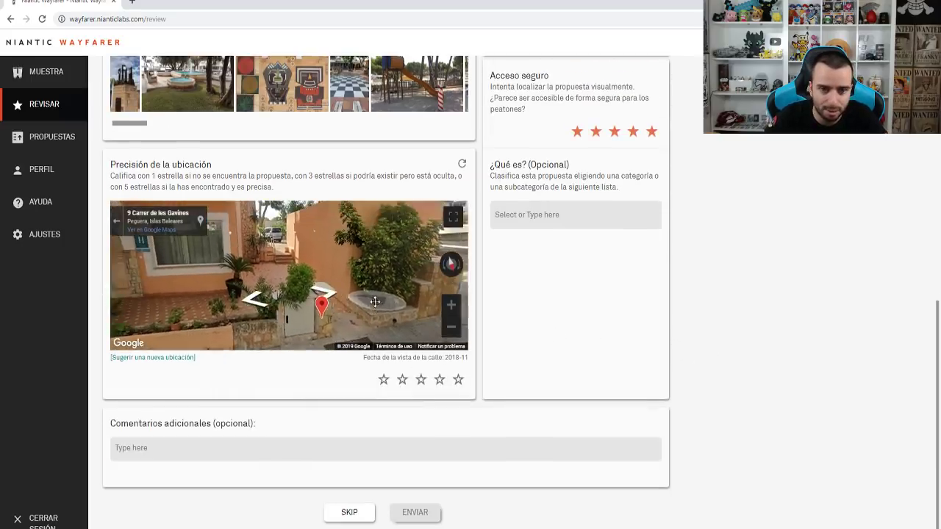
click(458, 379)
Recheck the hotel terrace in the street view, submit the Buda metálico review and open the next proposal
click(322, 283)
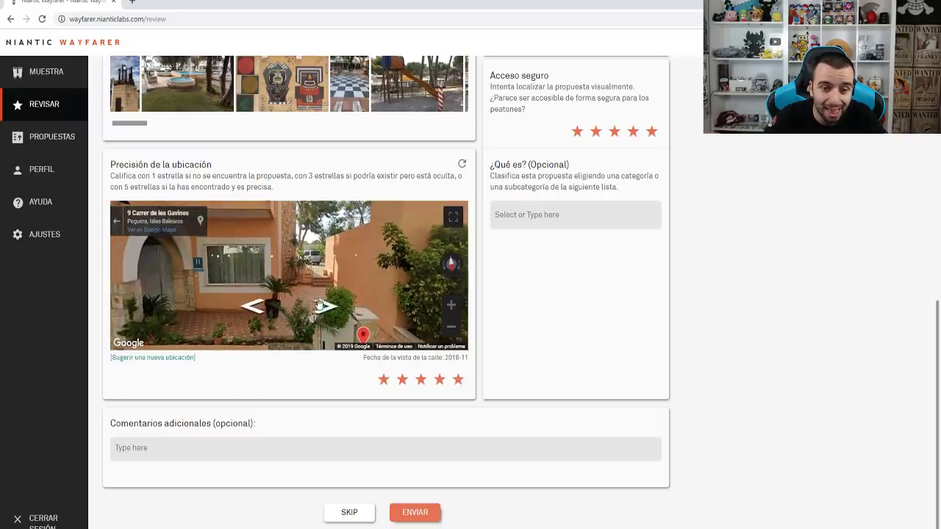
mouse_move(323, 279)
mouse_down()
mouse_move(377, 264)
mouse_move(259, 250)
mouse_move(237, 261)
mouse_move(309, 282)
mouse_up()
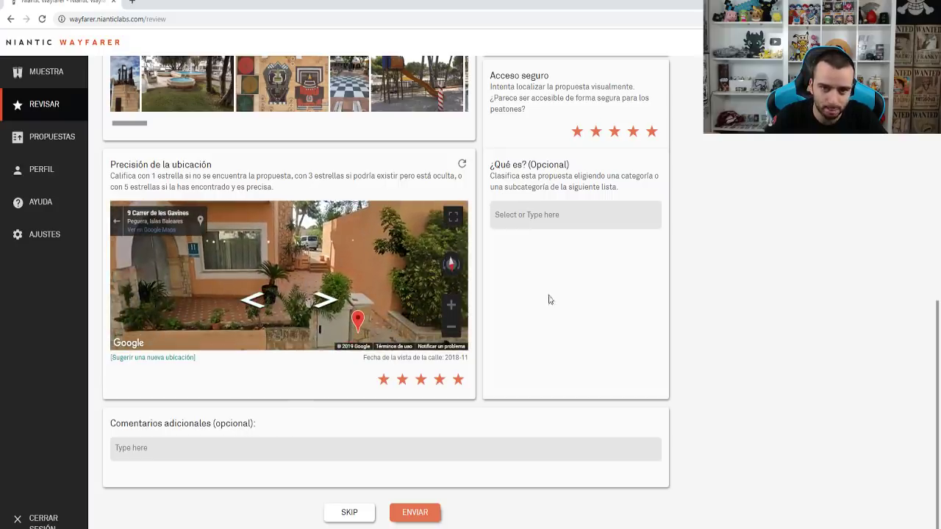
scroll(779, 298, up, 5)
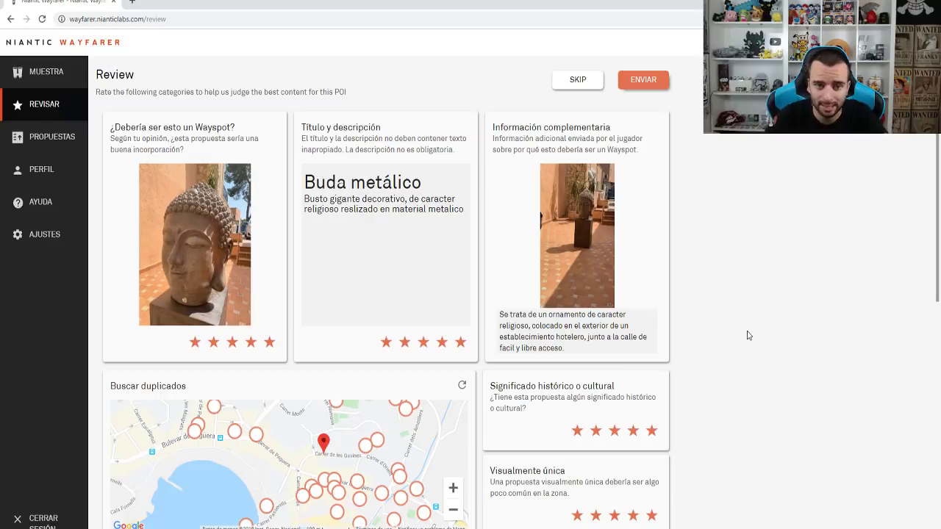
scroll(762, 338, down, 7)
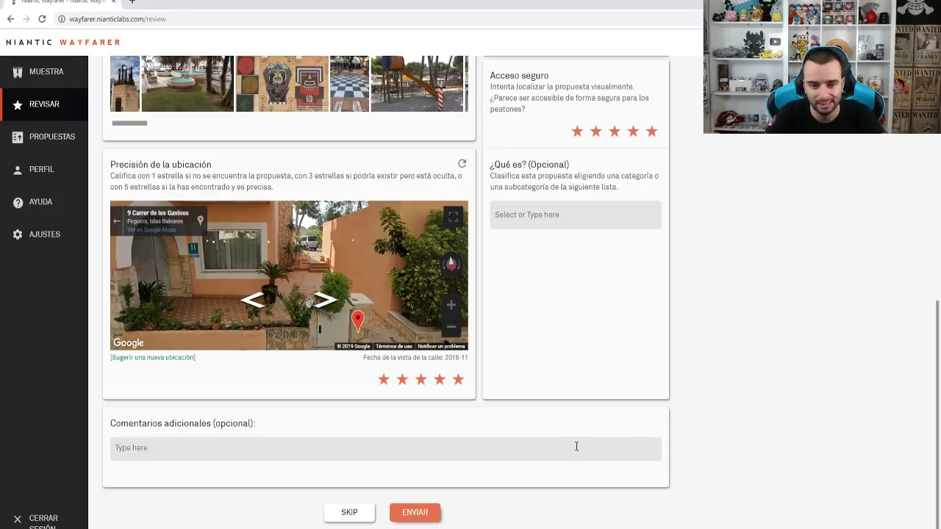
click(422, 514)
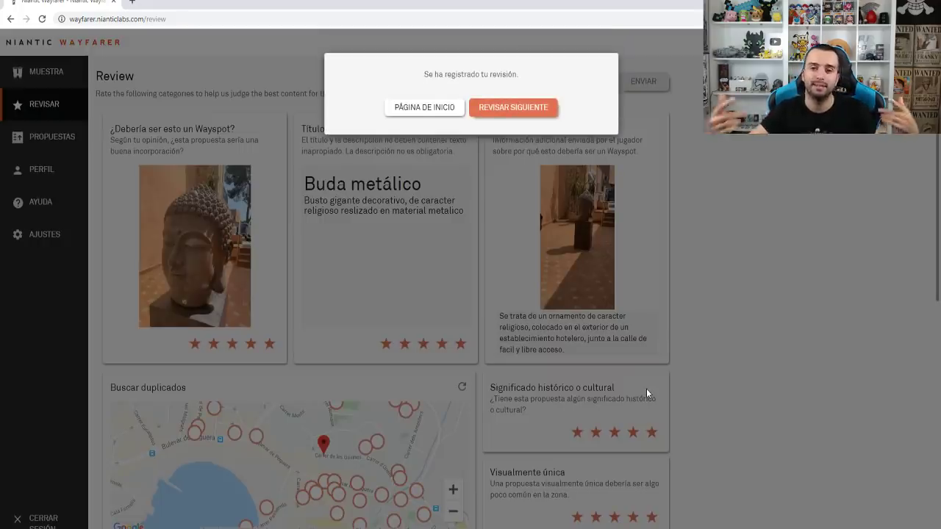
click(519, 109)
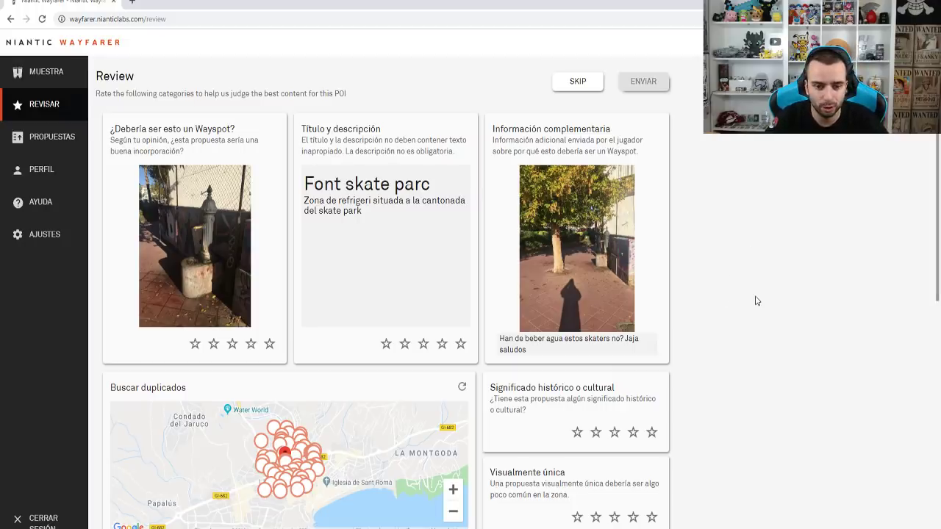
Check the Font skate parc map for duplicates by viewing the nearby Blue-eyed Girl Skate Park and Aguila De Lloret De Mar Wayspots
scroll(757, 300, down, 3)
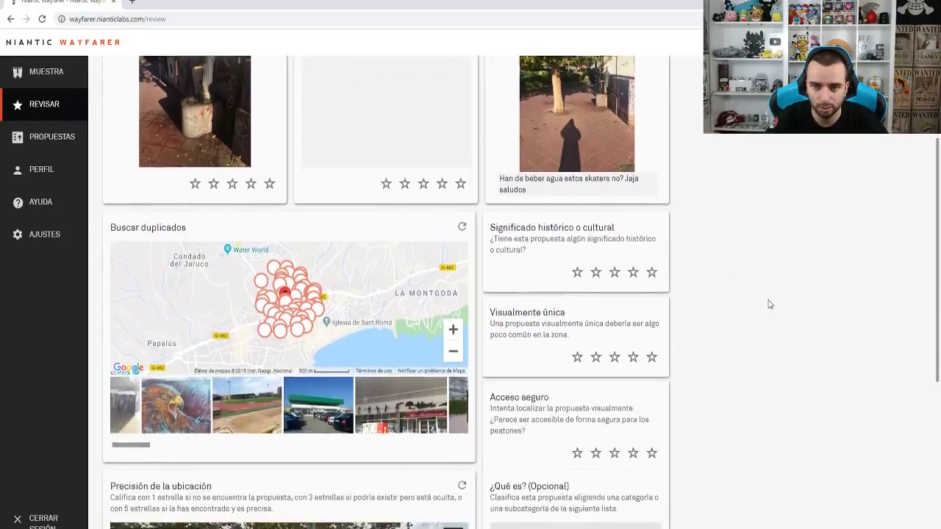
scroll(771, 302, up, 2)
scroll(771, 303, down, 3)
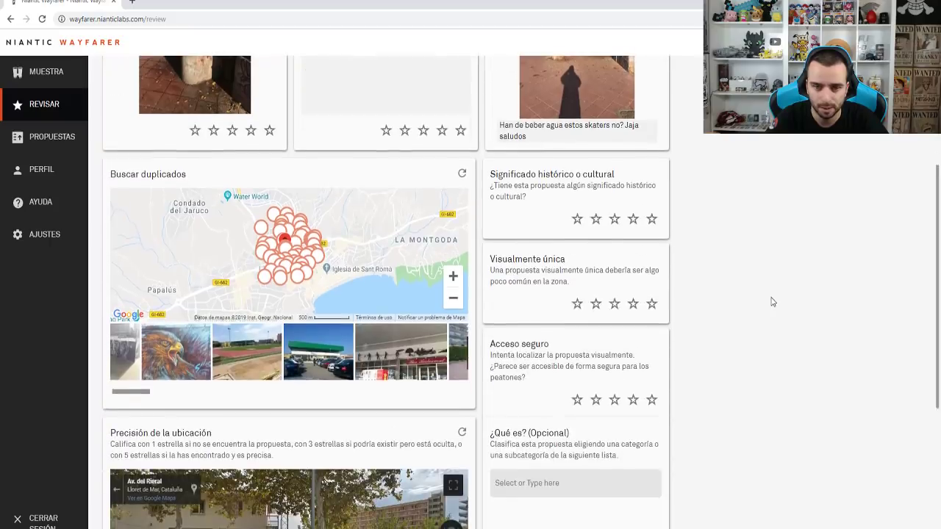
scroll(305, 266, up, 4)
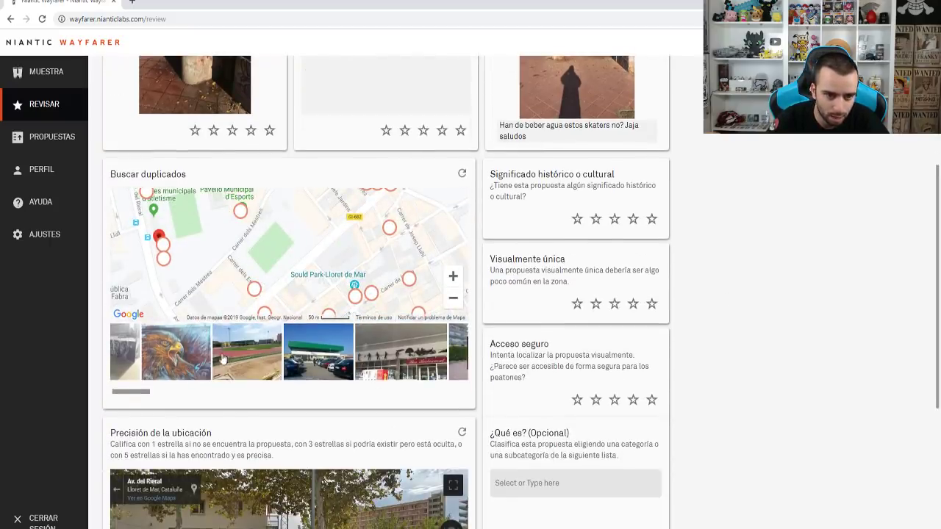
mouse_move(135, 397)
mouse_down()
mouse_move(157, 395)
mouse_move(150, 397)
mouse_up()
click(162, 249)
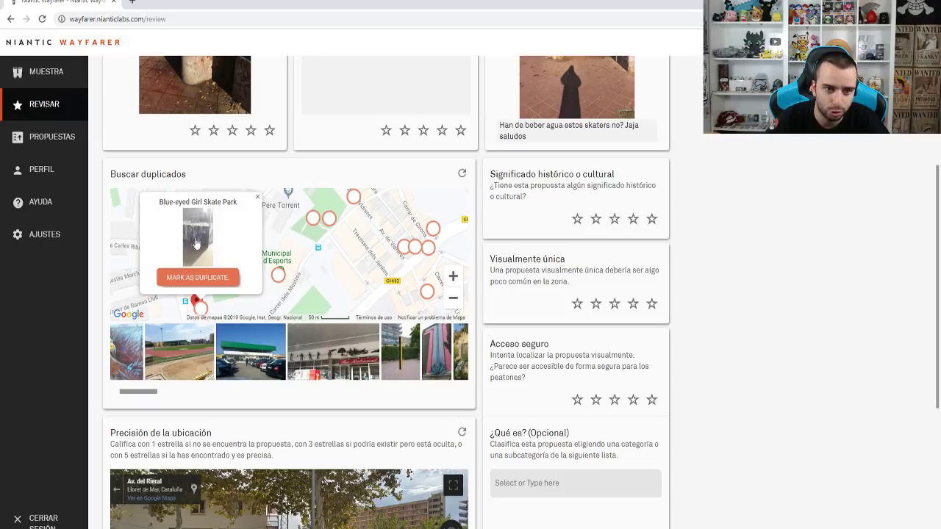
click(258, 197)
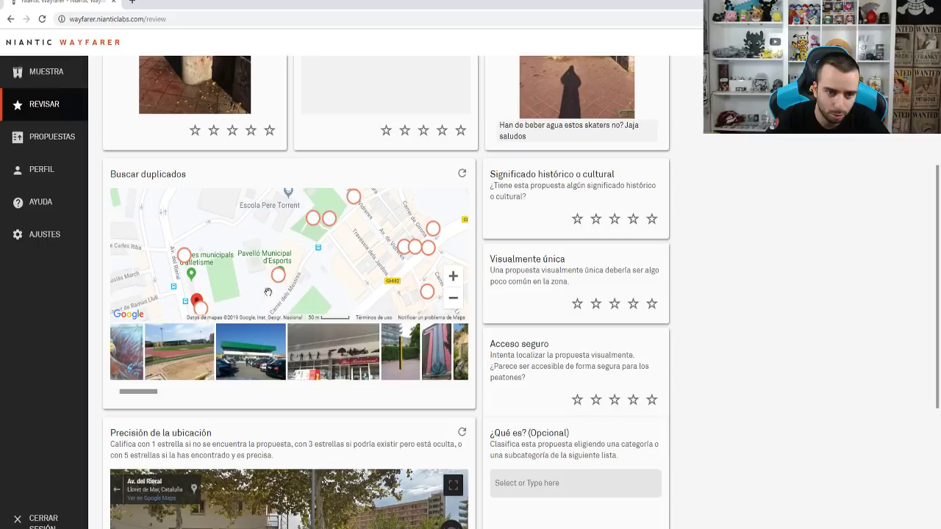
click(453, 298)
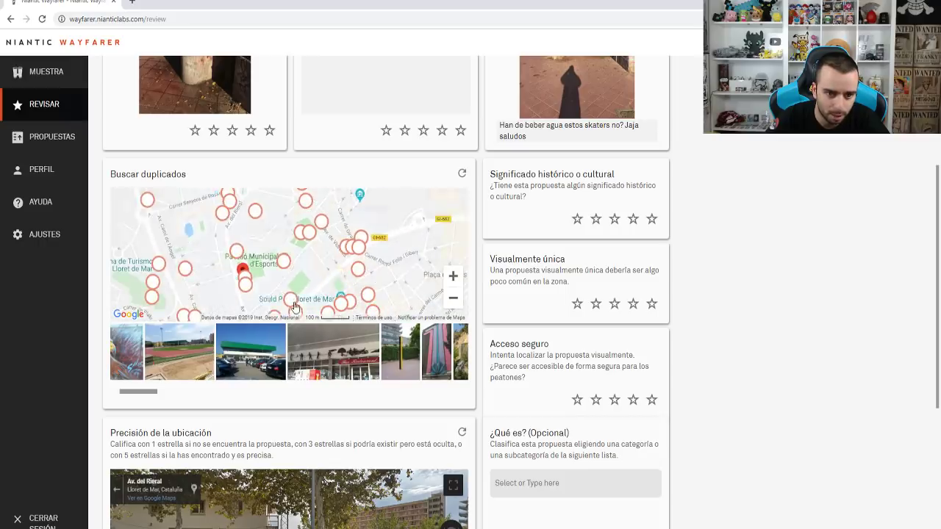
click(246, 291)
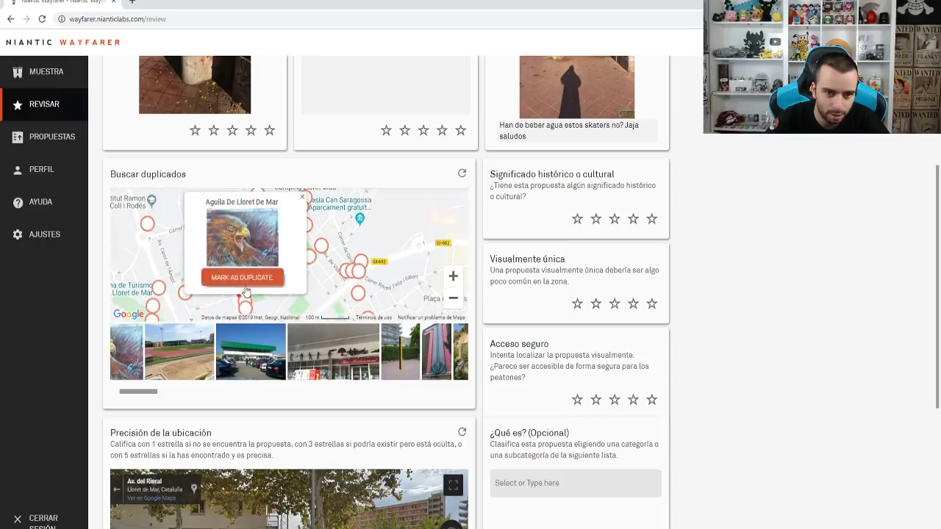
click(305, 196)
scroll(777, 358, down, 1)
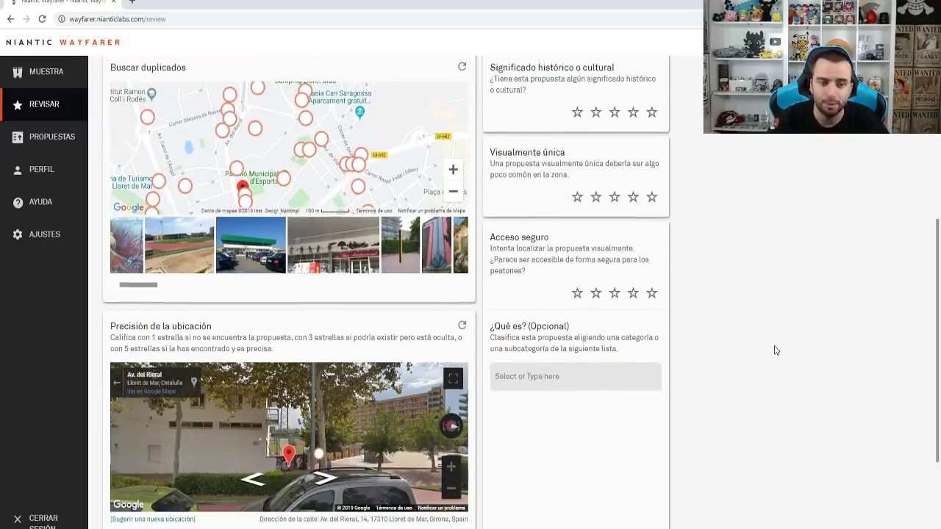
Give the Font skate parc proposal four stars for being a Wayspot and four stars for its title and description
scroll(761, 360, up, 3)
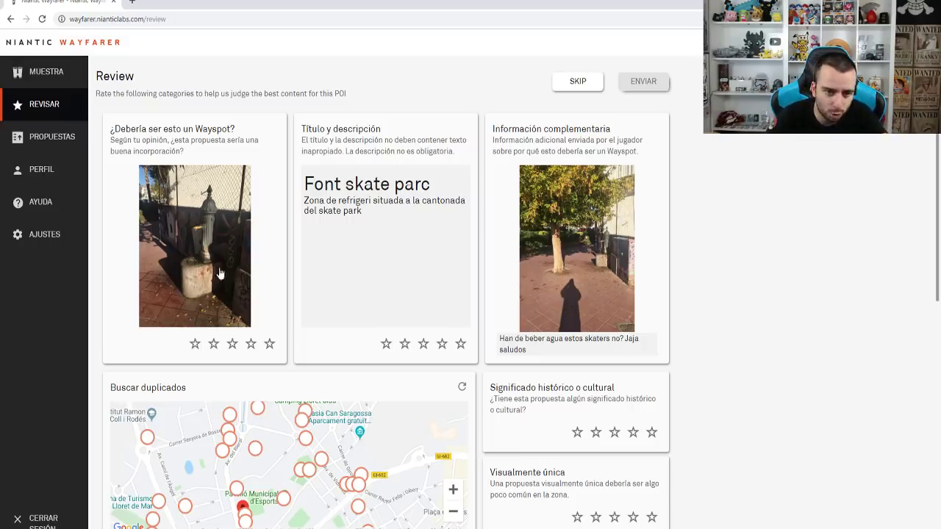
scroll(737, 389, down, 4)
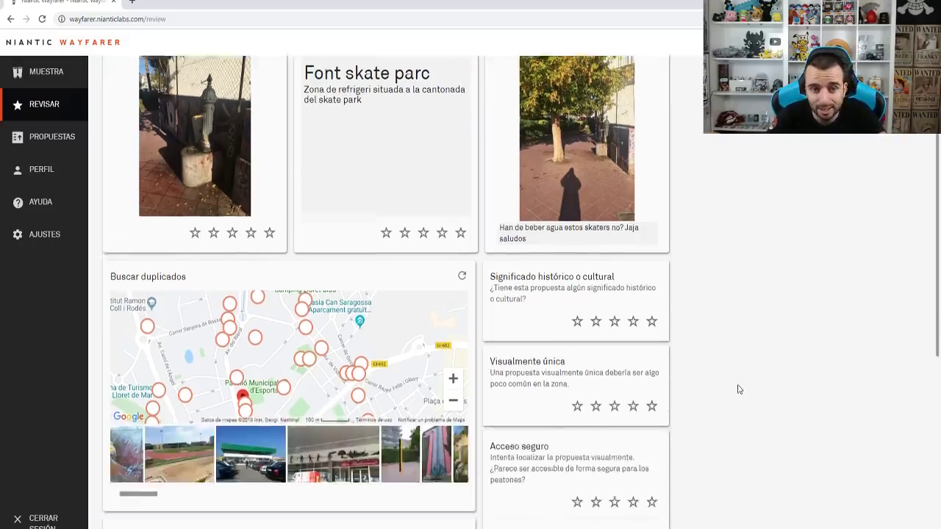
scroll(739, 388, down, 1)
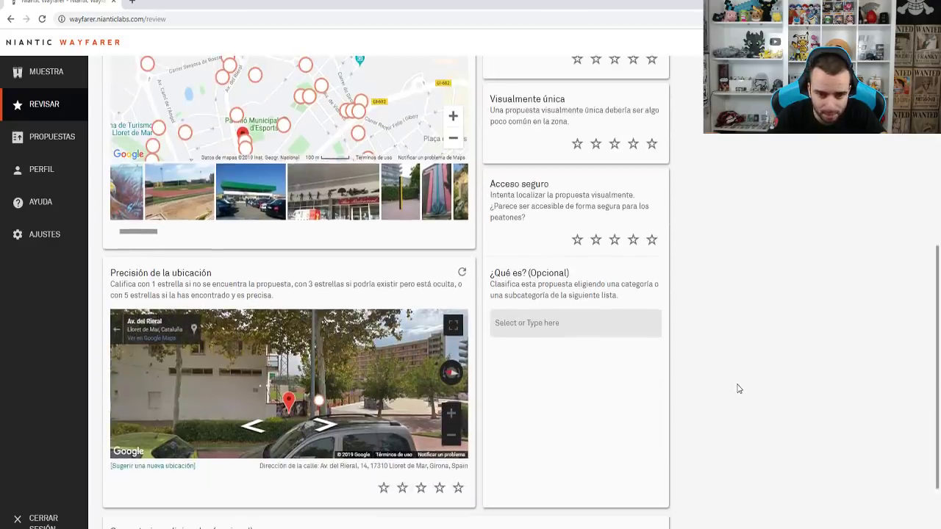
scroll(739, 389, up, 5)
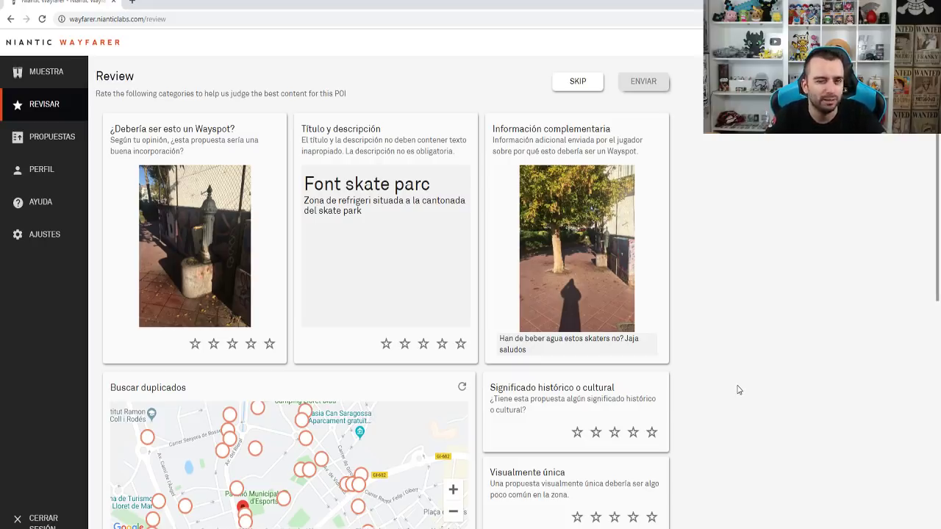
scroll(726, 402, down, 3)
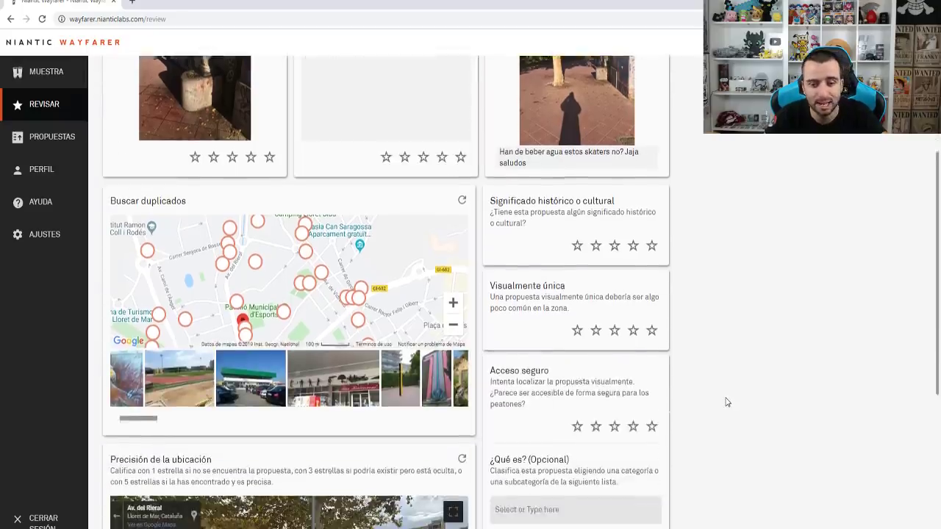
scroll(731, 392, up, 1)
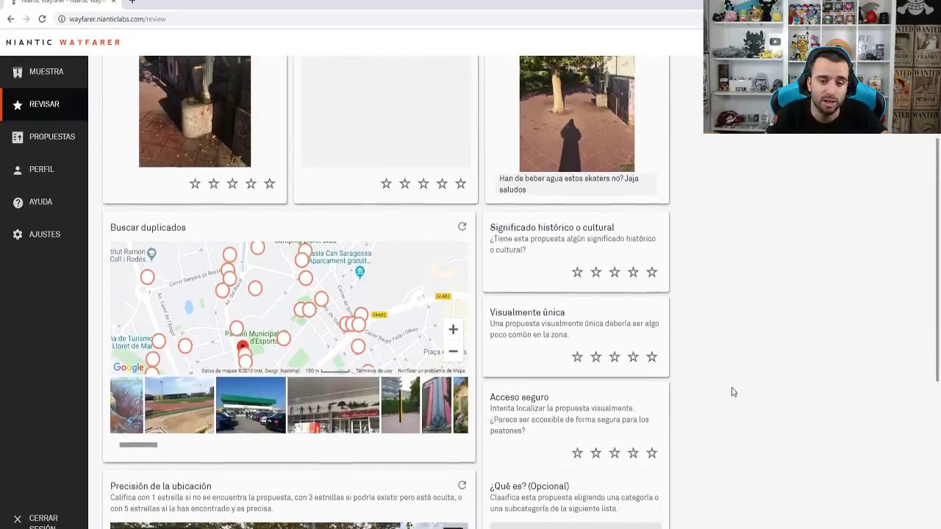
scroll(731, 392, up, 3)
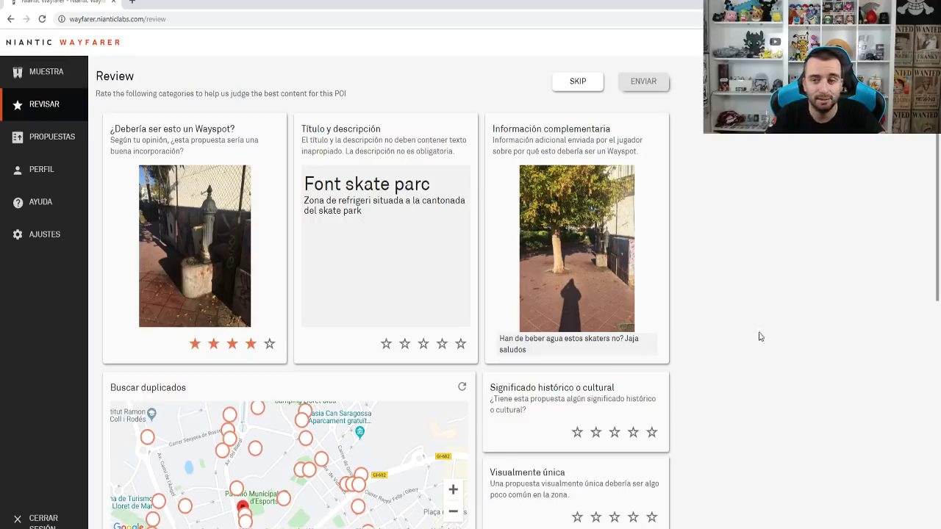
click(441, 344)
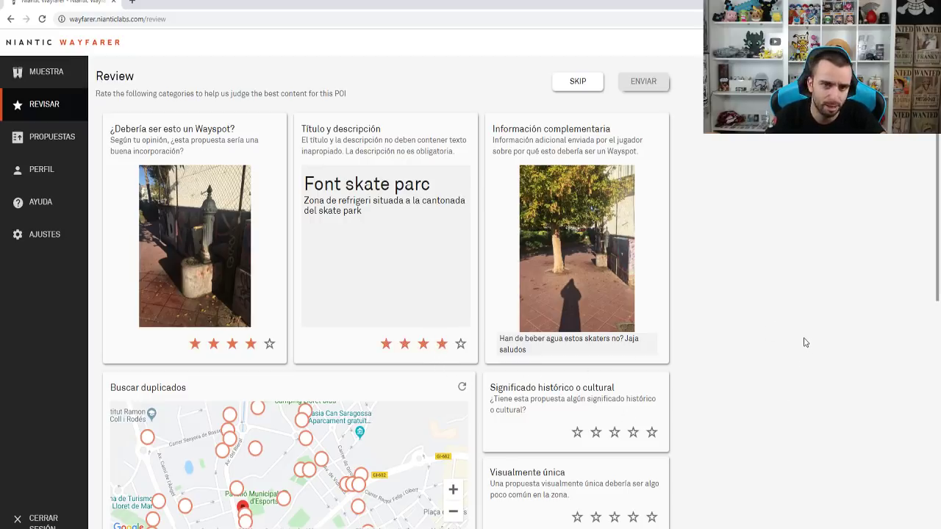
Rate the fountain's historical or cultural significance, visual uniqueness and safe access with four stars each
scroll(806, 342, down, 3)
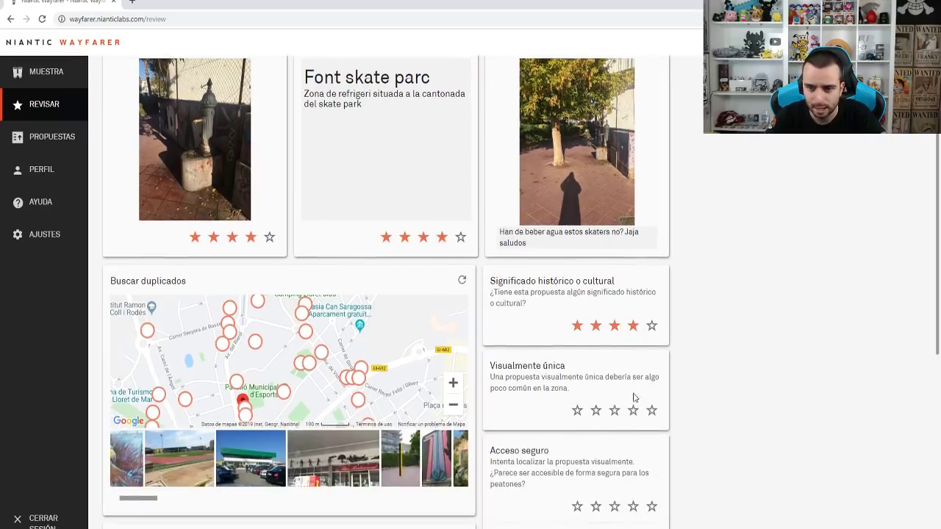
click(633, 412)
scroll(720, 405, down, 4)
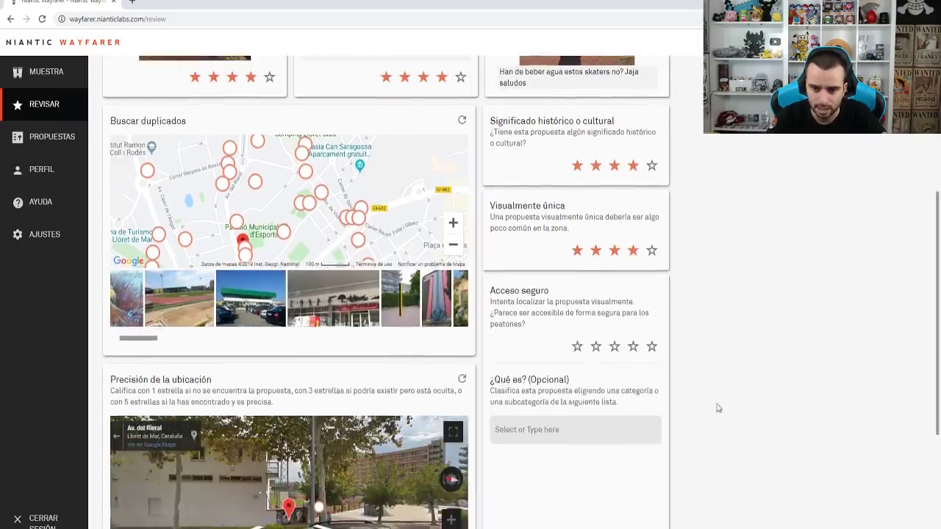
click(633, 346)
Compare the fence, wall and trees in the fountain's photos with the street view around the location pin
scroll(794, 390, down, 5)
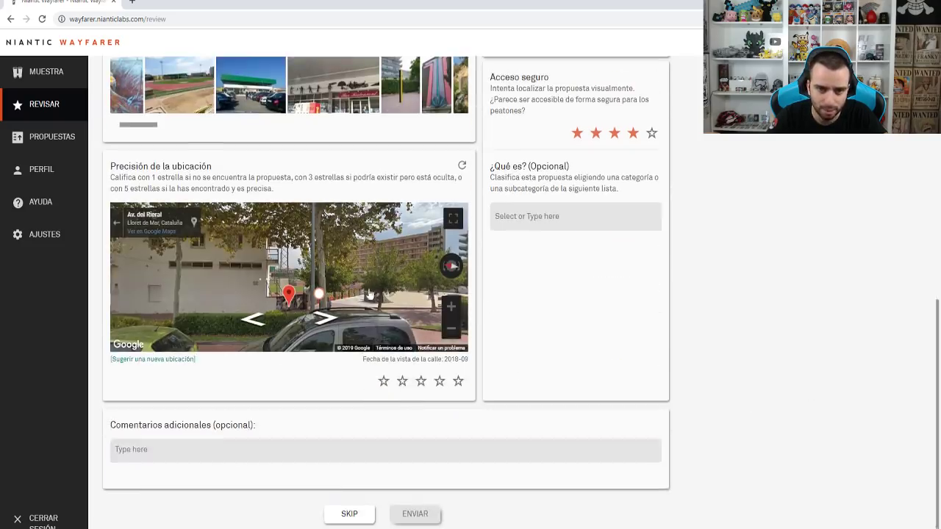
click(303, 291)
scroll(757, 330, up, 8)
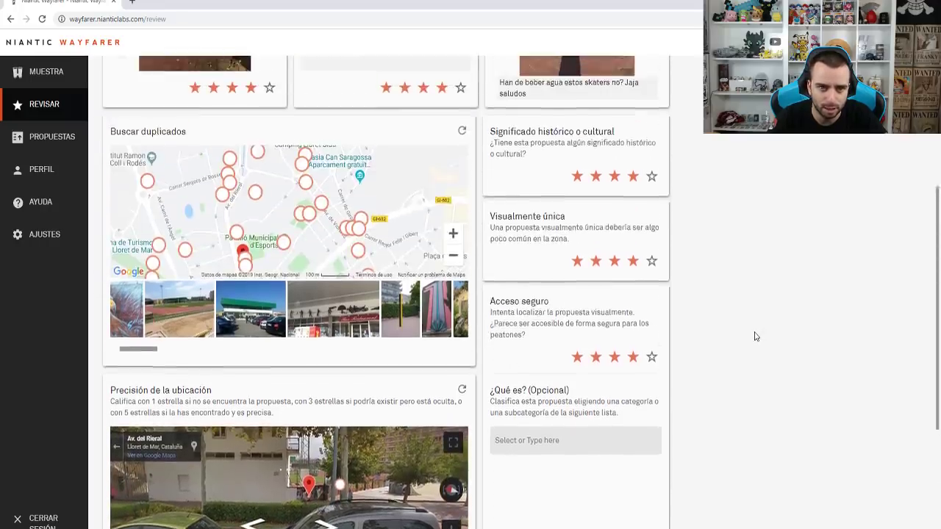
scroll(754, 336, up, 2)
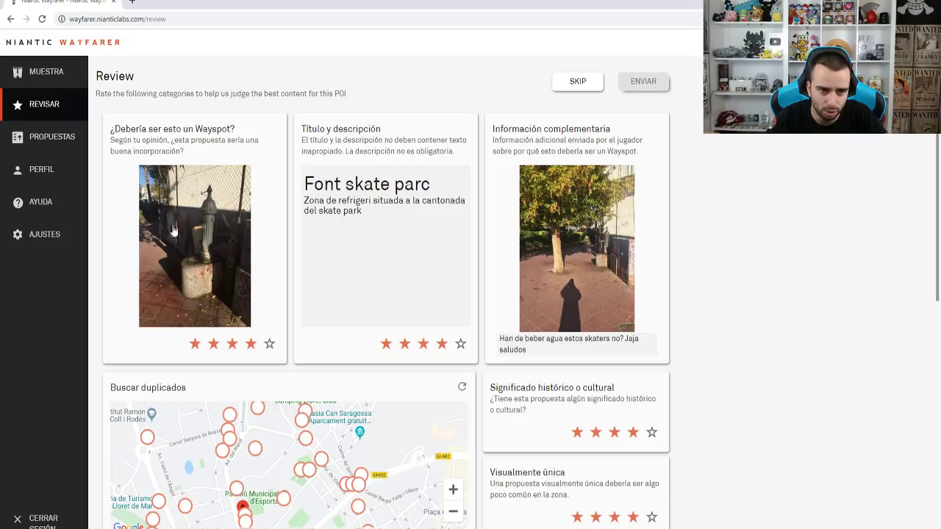
scroll(751, 397, down, 6)
scroll(760, 459, down, 2)
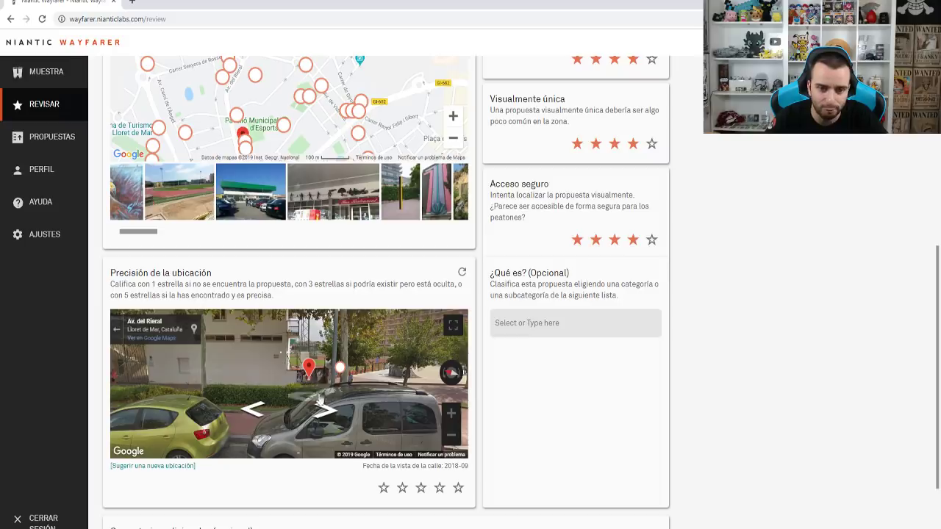
scroll(722, 390, up, 5)
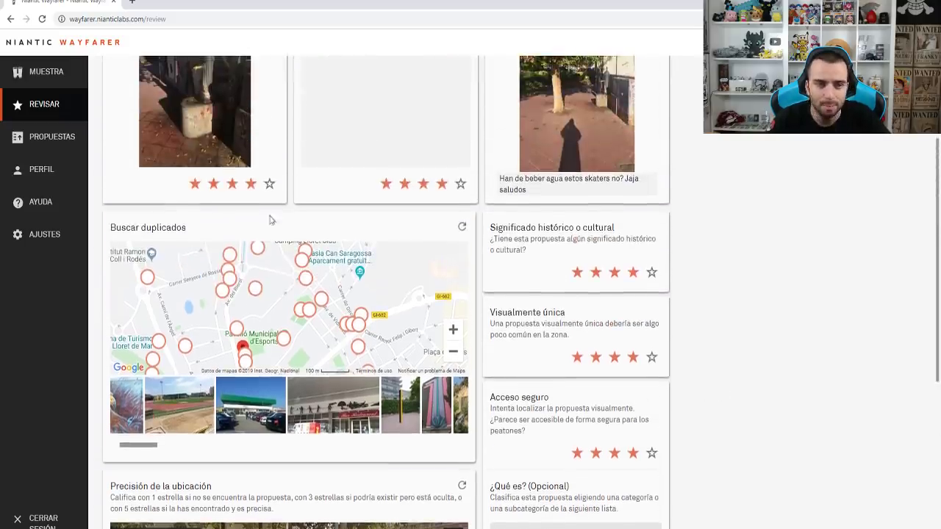
scroll(819, 402, down, 7)
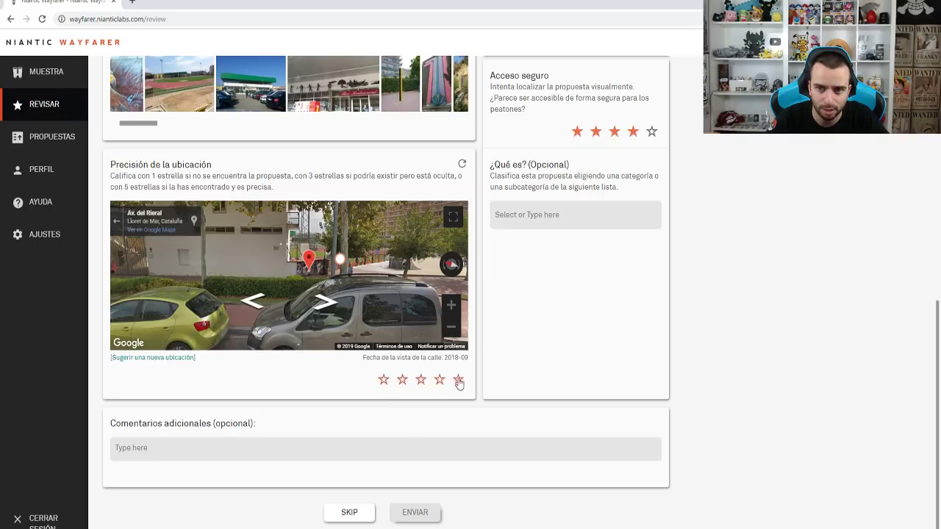
Rate the fountain's location accuracy with five stars and change its safe access rating to five stars
click(458, 380)
scroll(703, 330, up, 3)
click(651, 239)
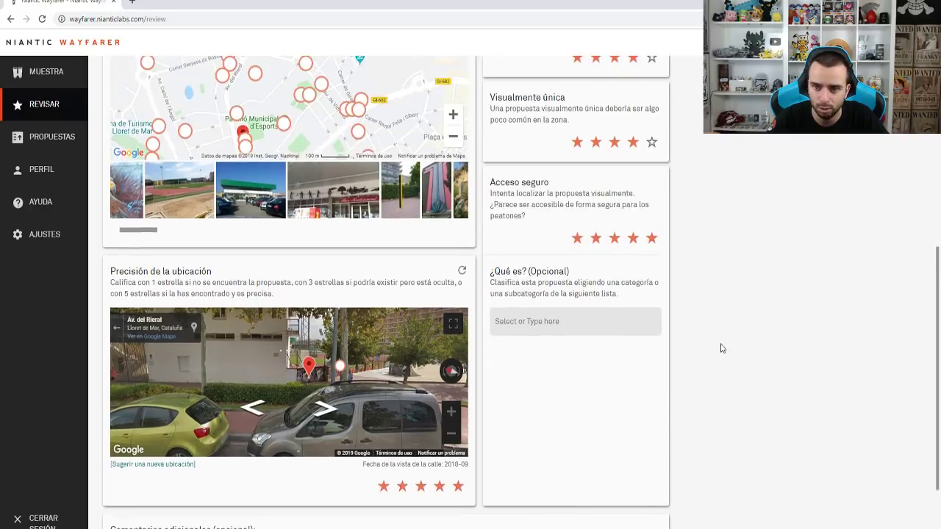
Submit the fountain review and continue to the following proposal
scroll(713, 383, down, 3)
click(422, 510)
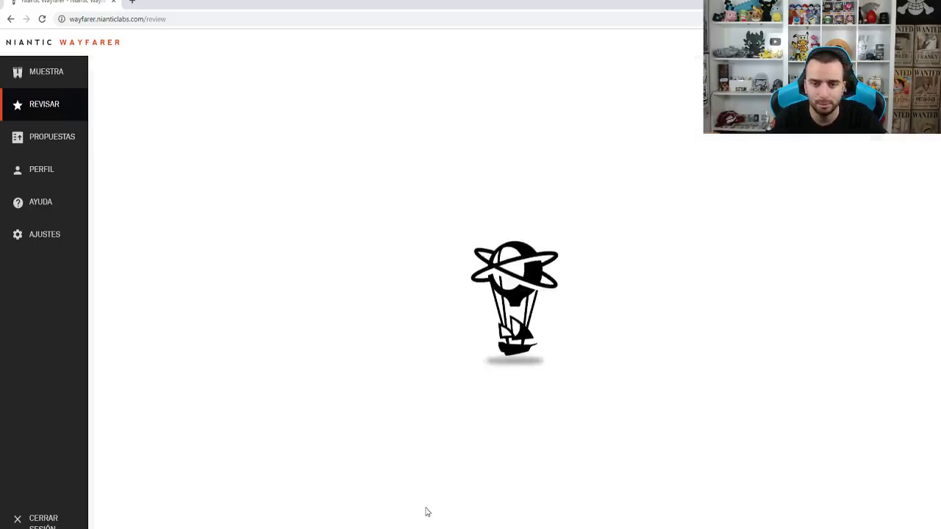
click(516, 108)
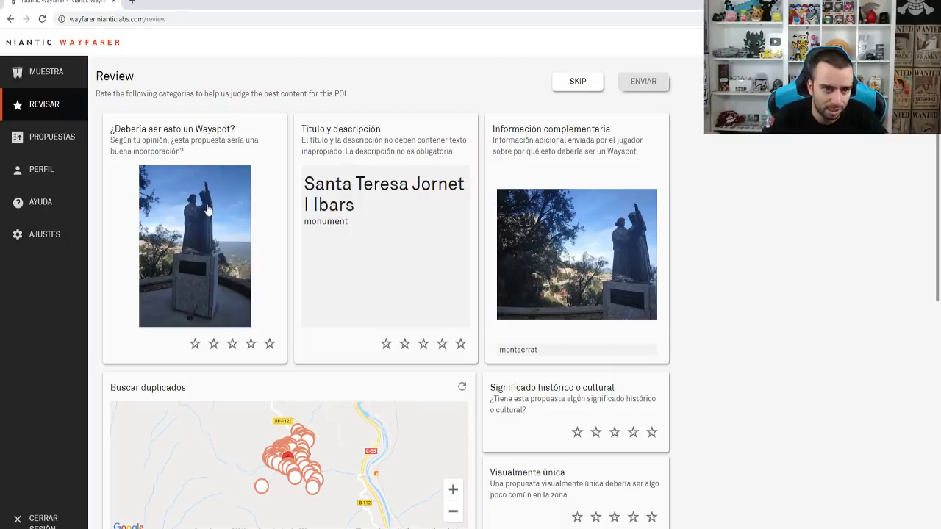
Check the Carmen Misionera and Maria Rafols Wayspots near the Santa Teresa Jornet I Ibars pin for duplicates of the proposed monument
scroll(748, 393, down, 3)
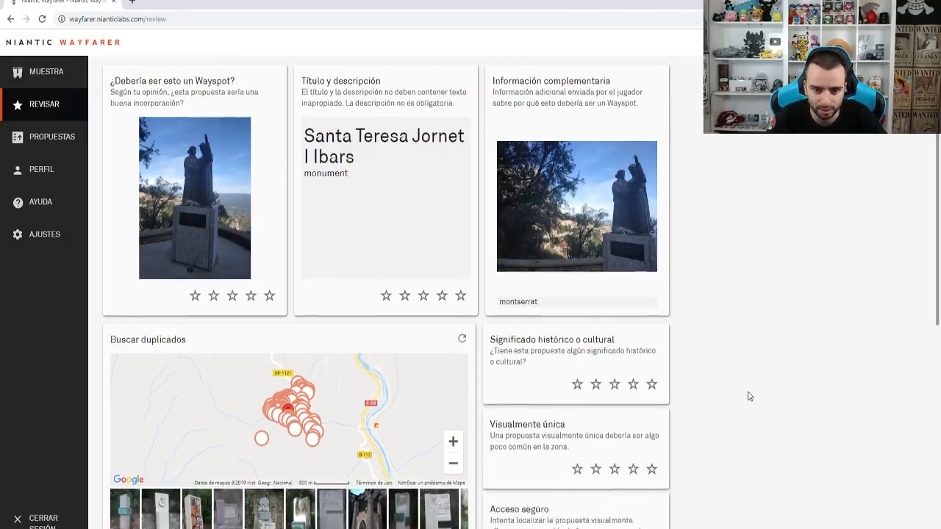
scroll(286, 359, up, 4)
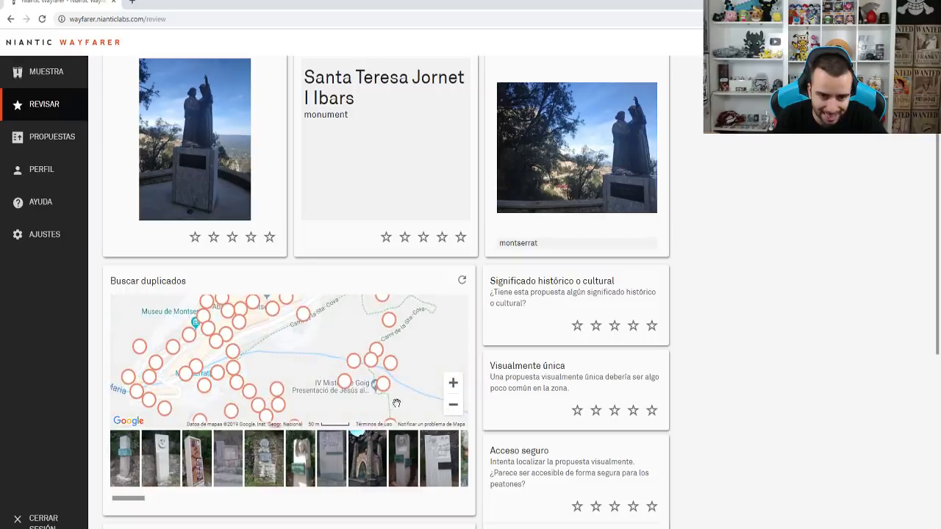
scroll(318, 381, up, 2)
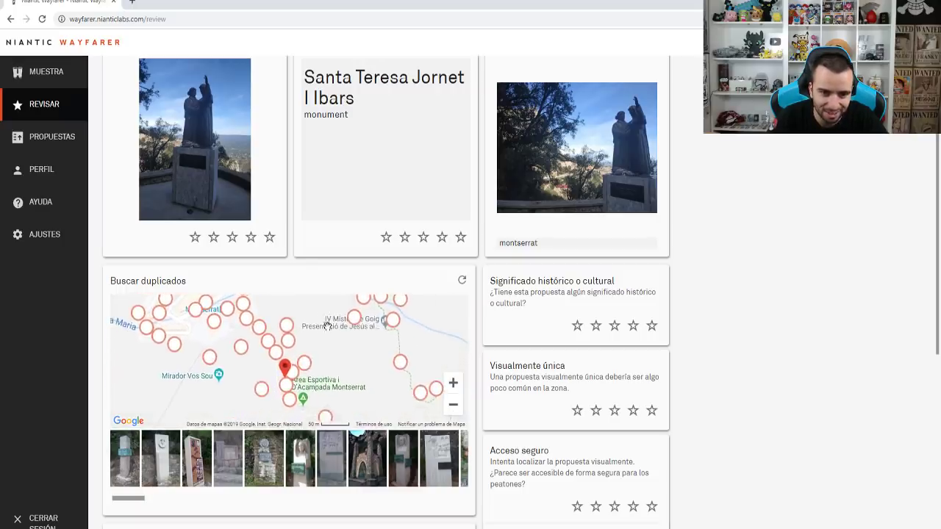
mouse_move(315, 365)
mouse_down()
mouse_move(348, 343)
mouse_move(331, 357)
mouse_move(352, 380)
mouse_up()
click(321, 374)
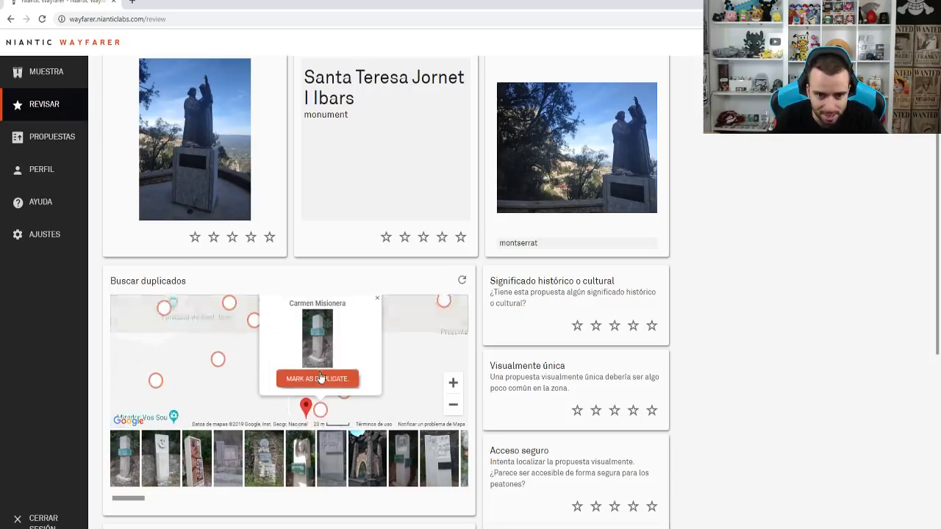
click(376, 307)
drag(379, 354, 367, 305)
click(313, 389)
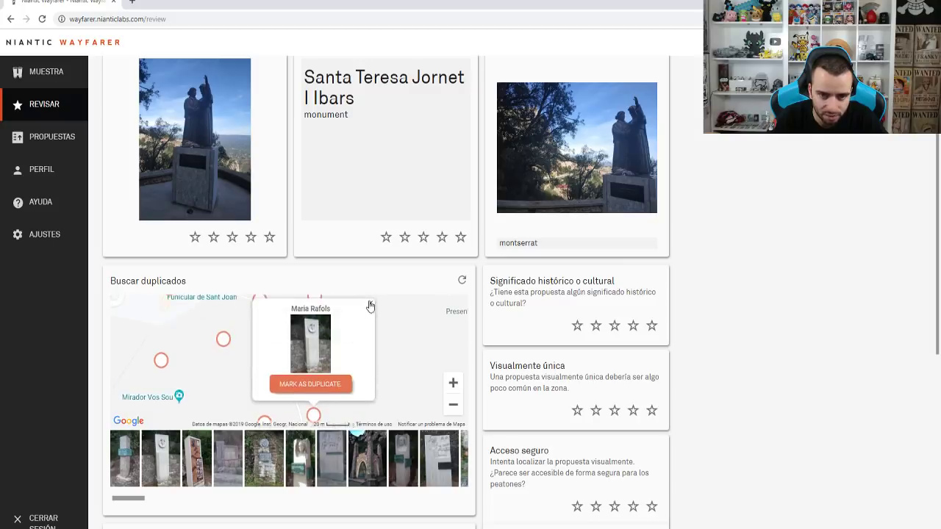
click(371, 304)
Inspect the remaining existing Wayspots around the monument's pin on the duplicates map
drag(371, 350, 382, 309)
click(351, 346)
click(406, 300)
drag(371, 387, 372, 350)
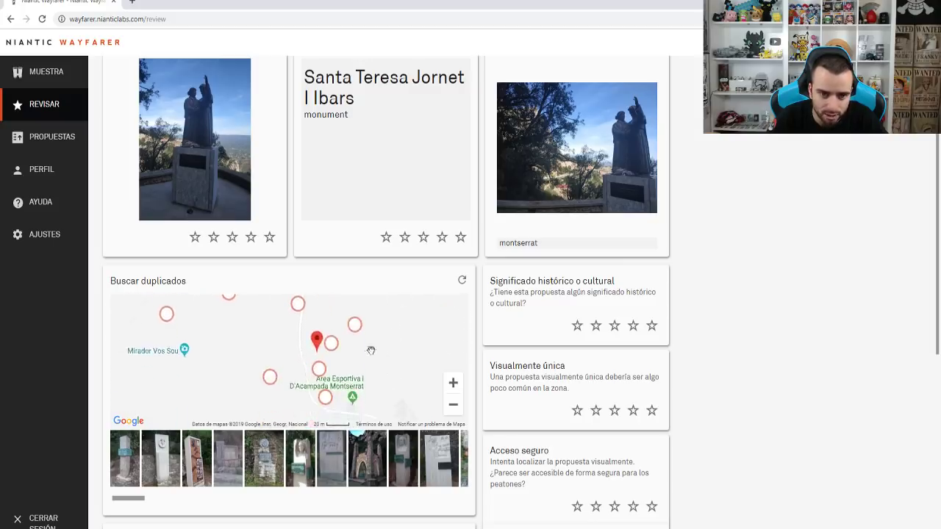
click(269, 378)
click(322, 304)
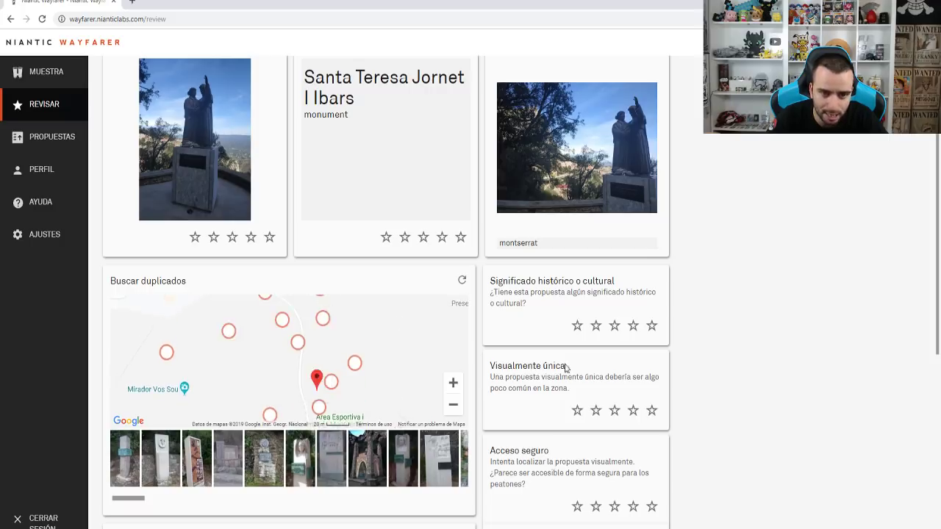
Give the monument five stars each for being a Wayspot, title and description, historical or cultural significance, and visual uniqueness
scroll(757, 349, up, 1)
scroll(757, 349, up, 1)
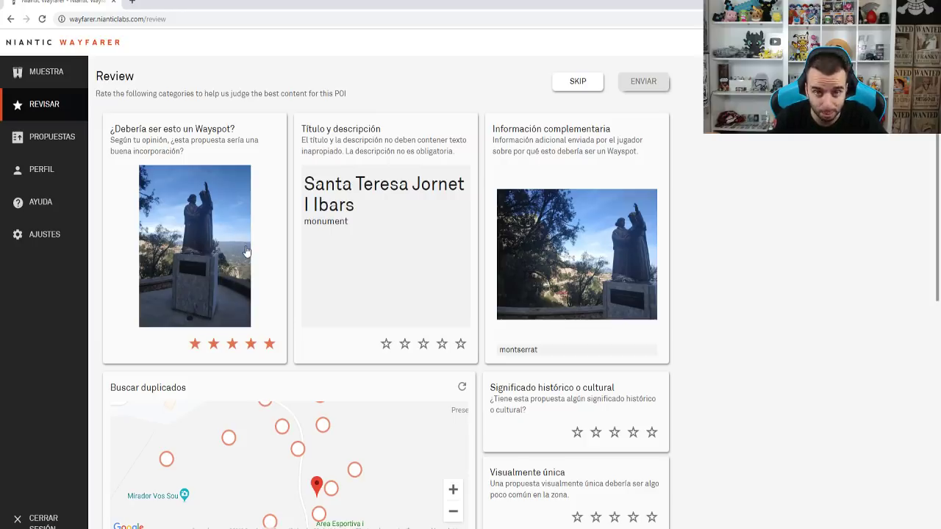
click(462, 344)
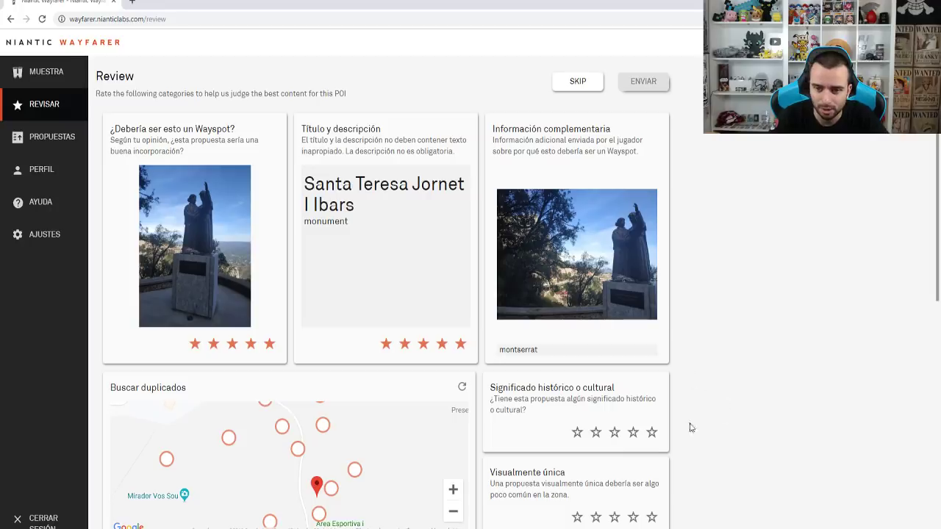
click(651, 432)
scroll(672, 394, down, 2)
click(652, 359)
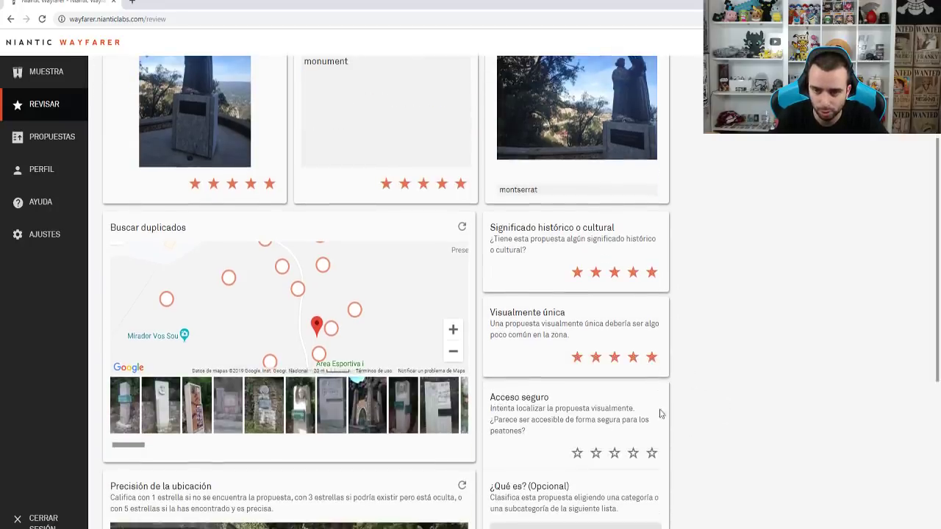
Look around the street view at the monument's location and rate its safe access with five stars
scroll(727, 437, down, 2)
mouse_move(373, 460)
mouse_down()
mouse_move(233, 495)
mouse_move(388, 472)
mouse_up()
click(387, 471)
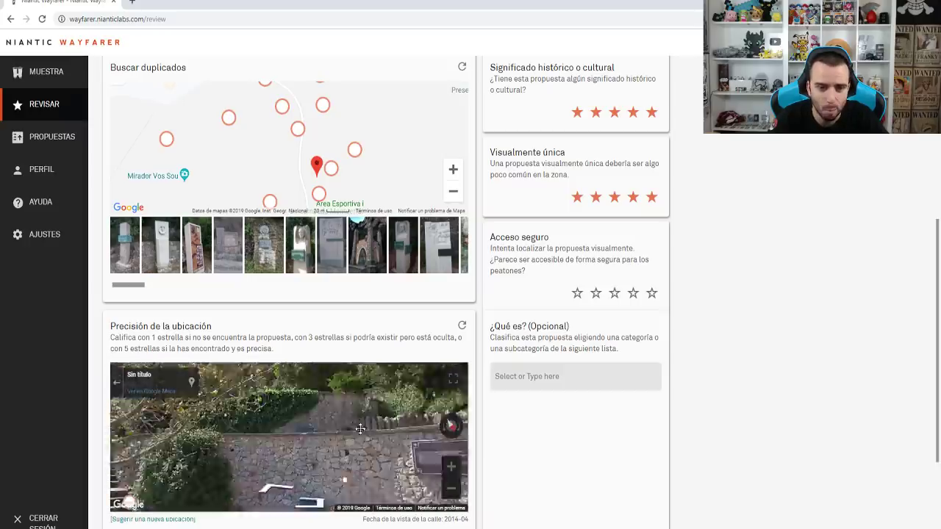
drag(419, 395, 207, 460)
click(651, 293)
Compare the stone wall, trees and valley backdrop in the monument's photos with the street view around its location
scroll(727, 343, down, 2)
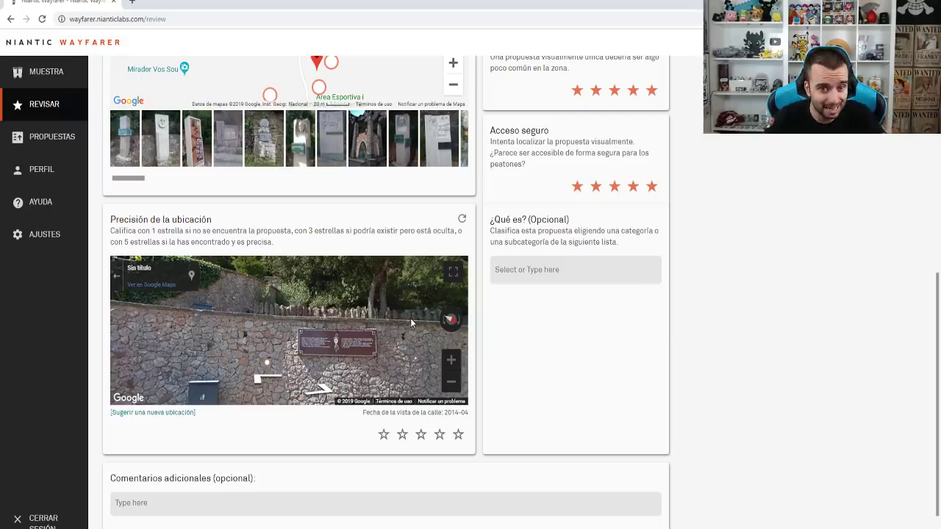
drag(402, 338, 272, 306)
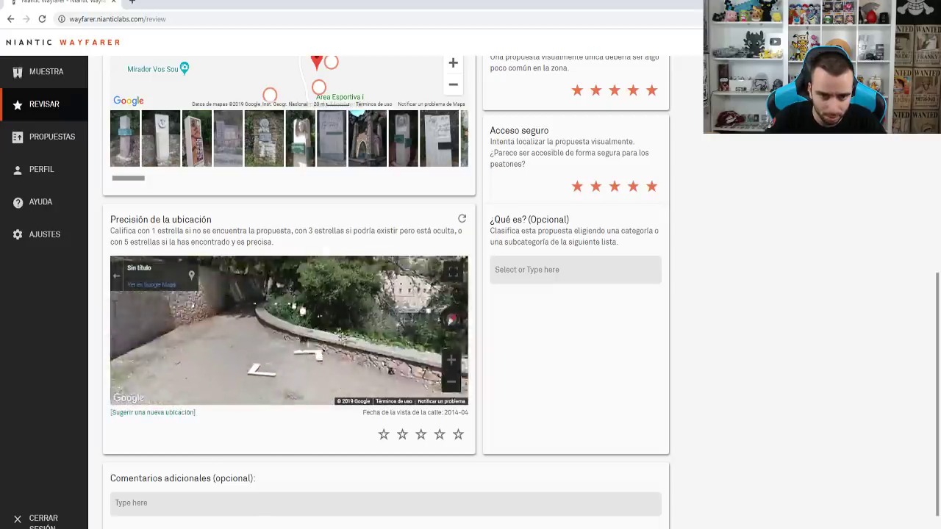
click(343, 316)
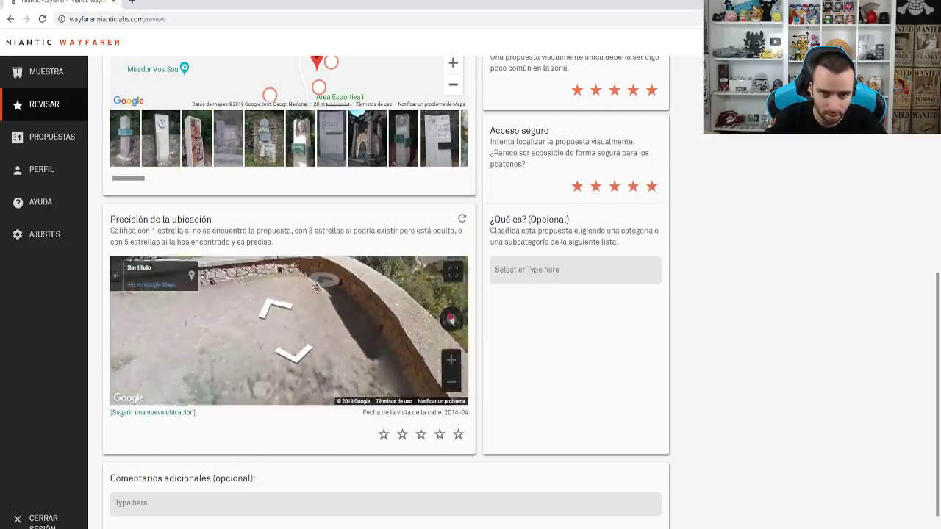
drag(344, 316, 306, 362)
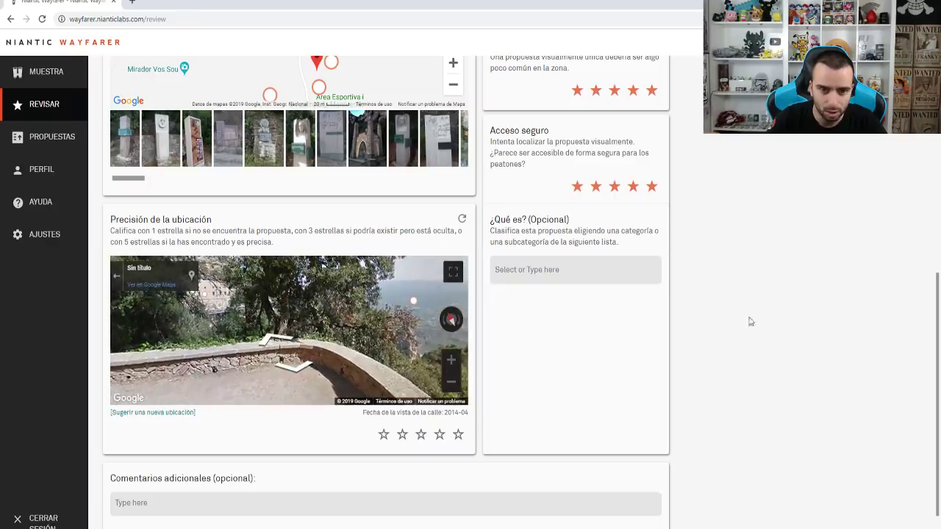
scroll(757, 316, up, 6)
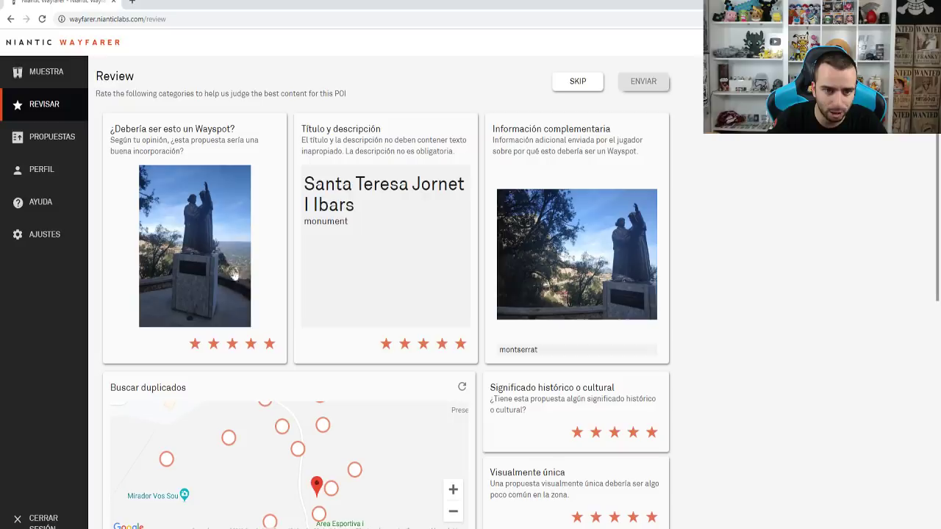
scroll(794, 405, down, 5)
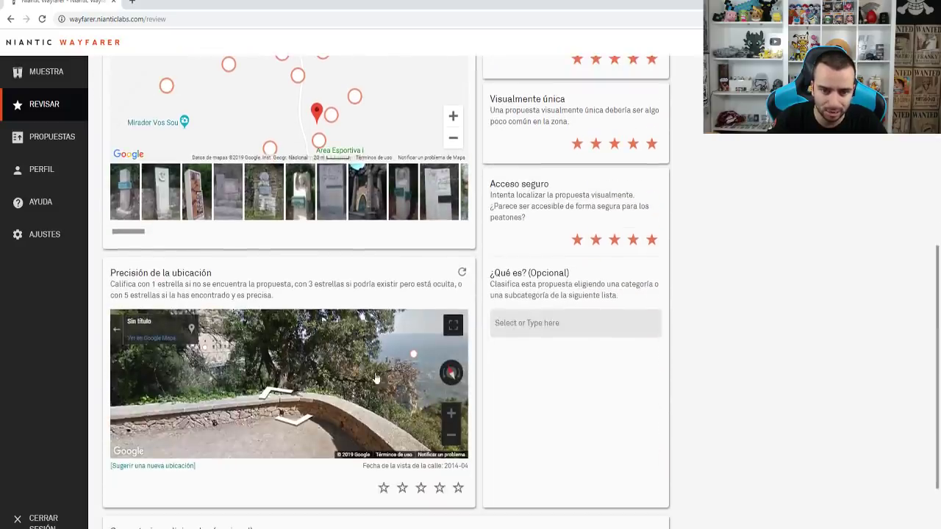
drag(341, 352, 490, 374)
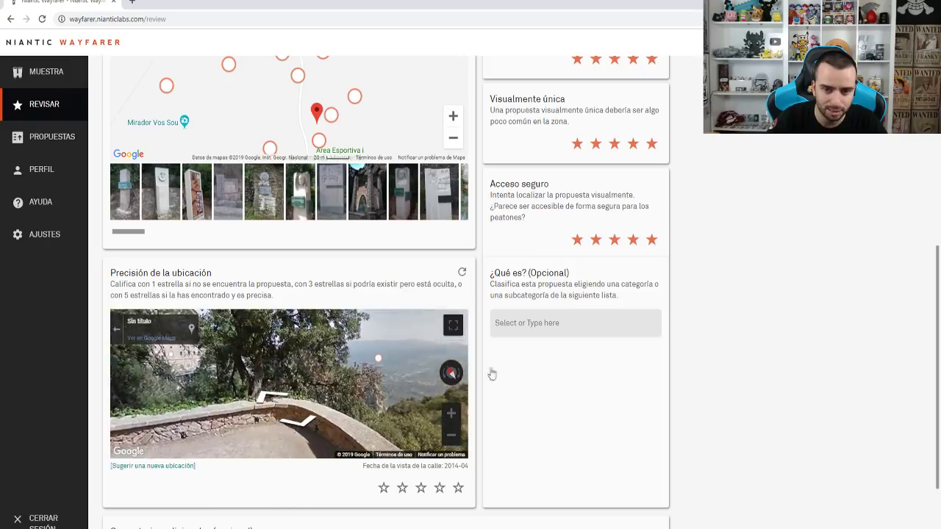
scroll(752, 331, up, 3)
scroll(752, 330, up, 2)
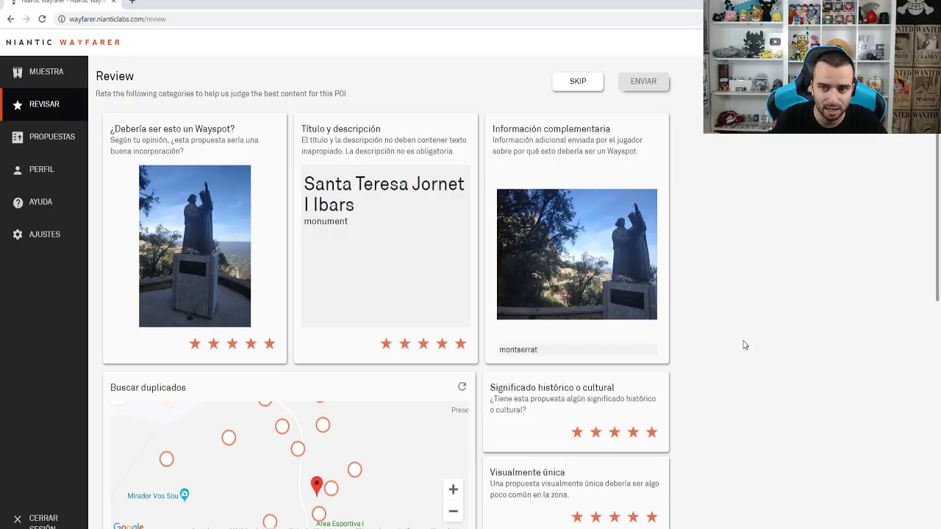
Rate the monument's location accuracy with five stars, then submit the review and continue to the following proposal
scroll(732, 383, down, 6)
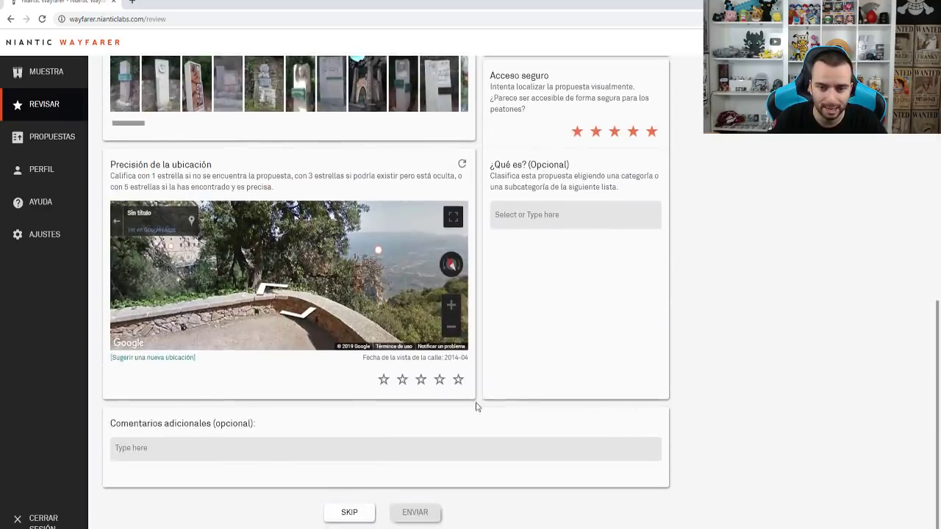
click(458, 381)
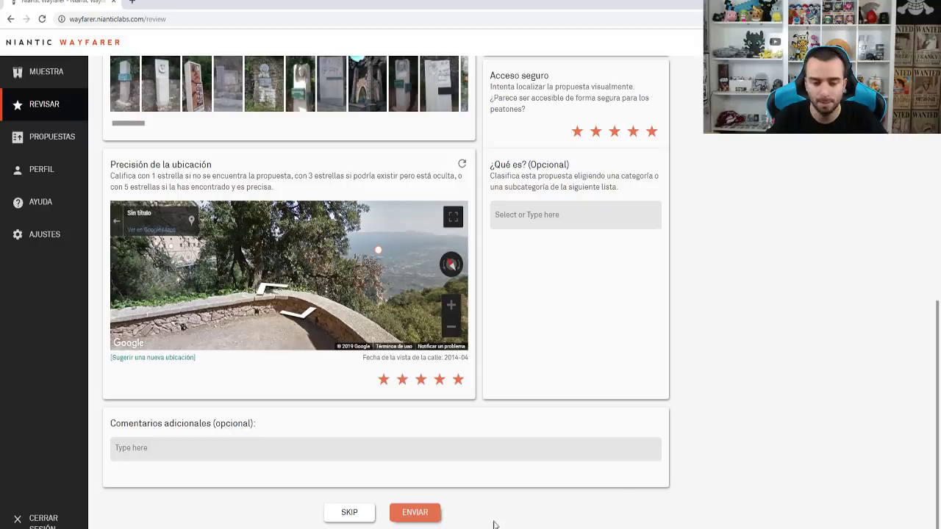
click(416, 513)
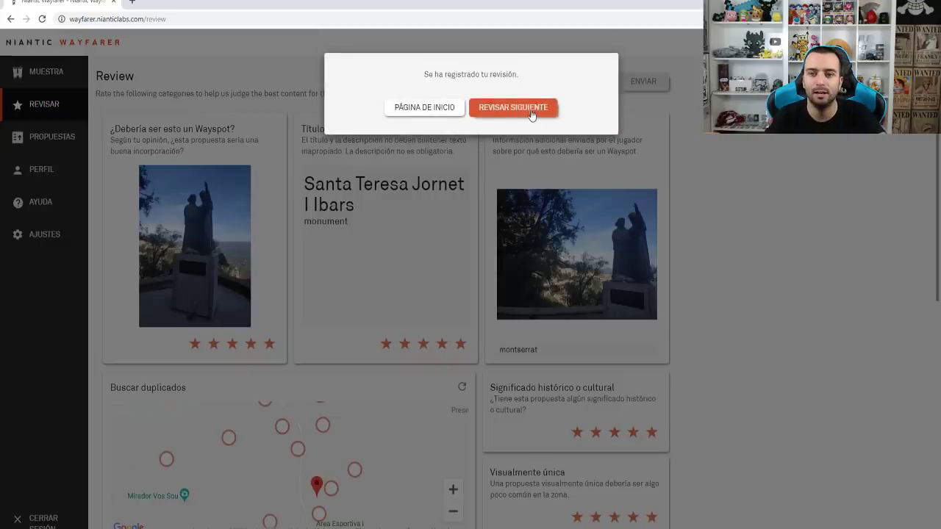
click(541, 113)
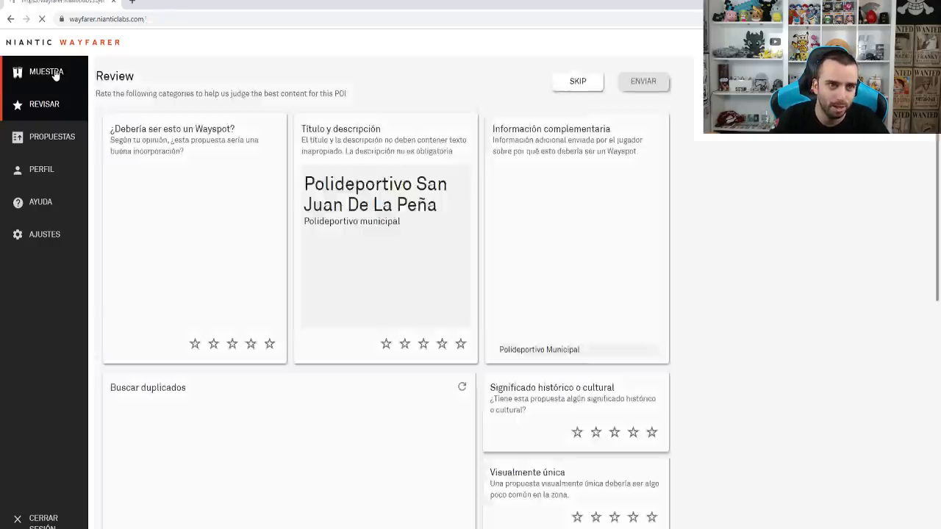
Leave the Polideportivo San Juan De La Peña review for the featured Wayspots showcase and open the profile page
click(55, 74)
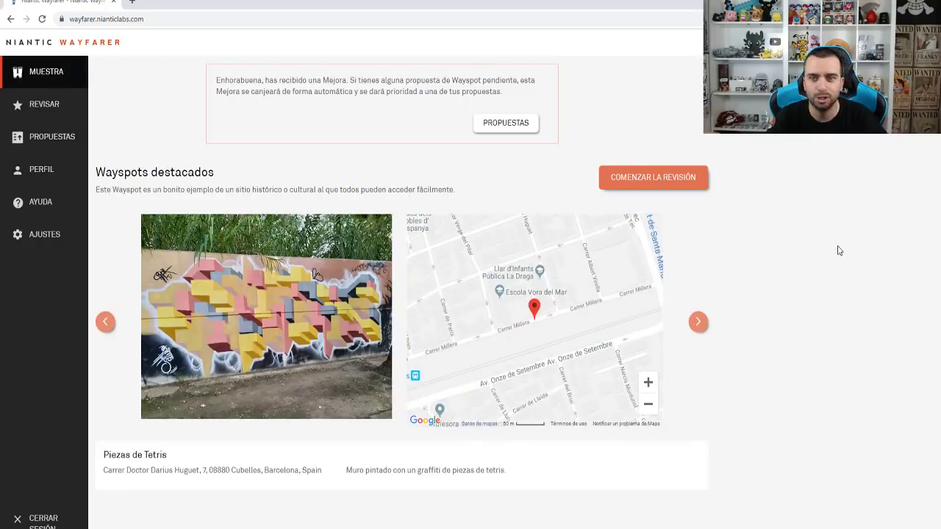
click(51, 170)
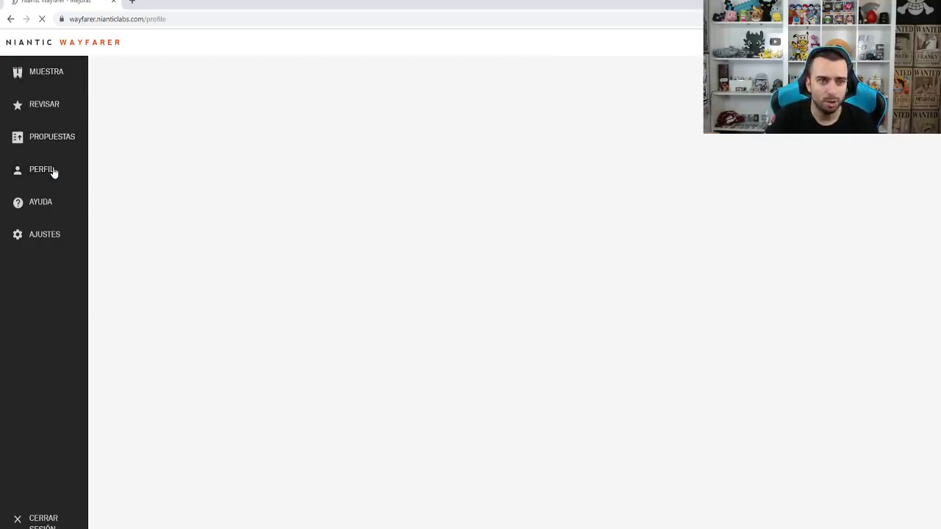